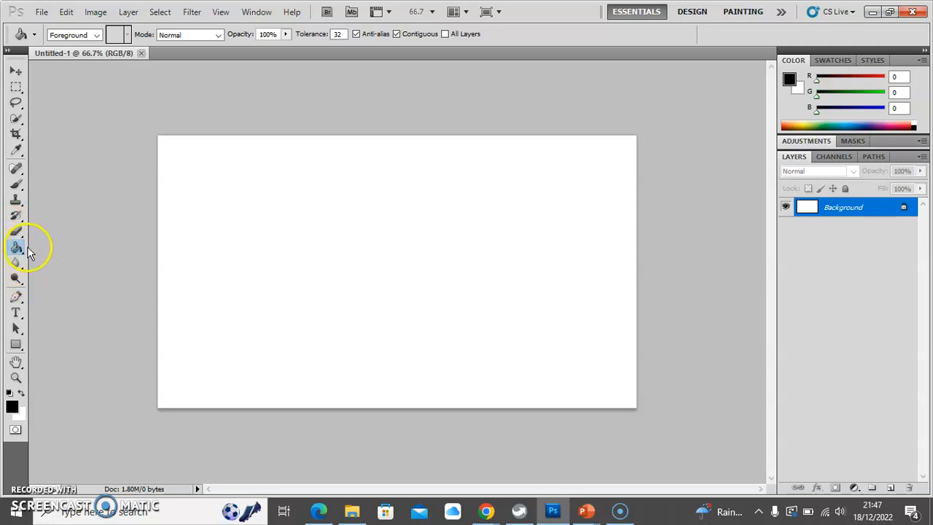
Fill the background with a linear black-to-white gradient running from the bottom edge of the canvas to the top edge, using the Gradient tool
left_click(19, 252)
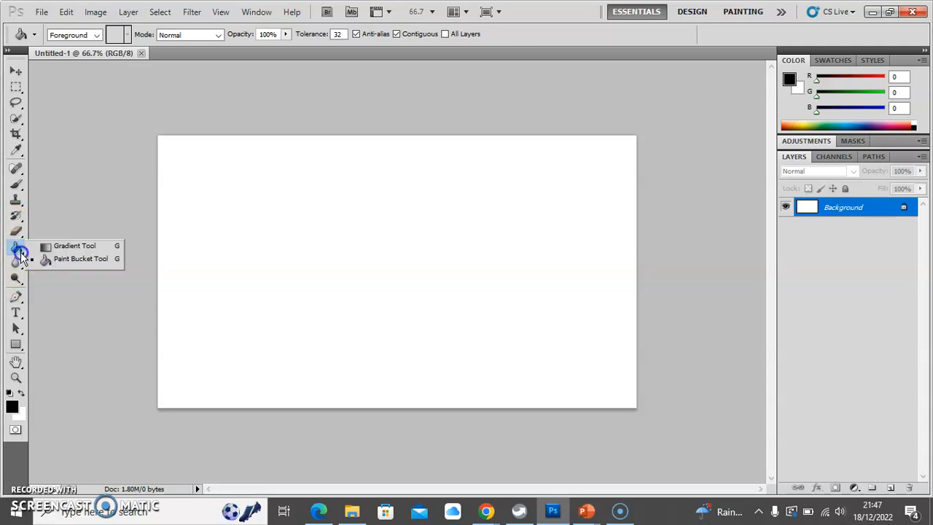
left_click_drag(21, 255, 75, 250)
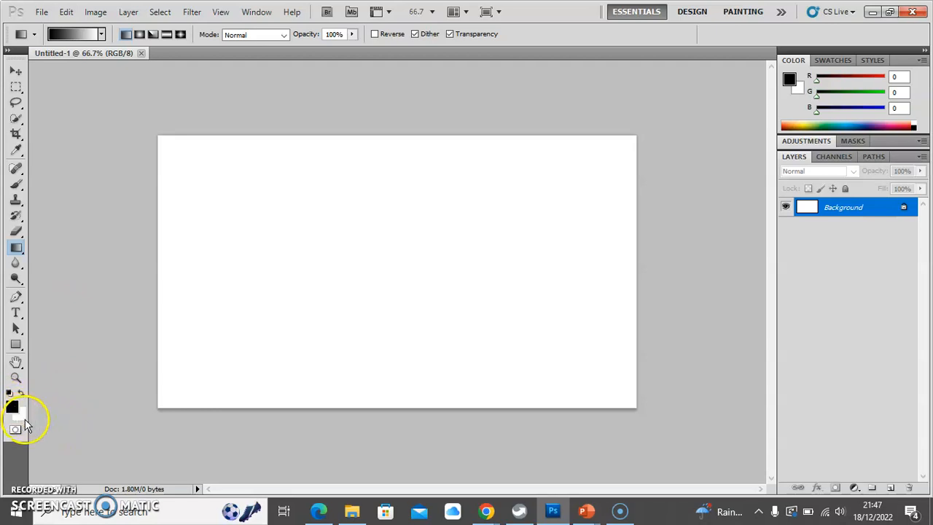
left_click_drag(16, 414, 385, 140)
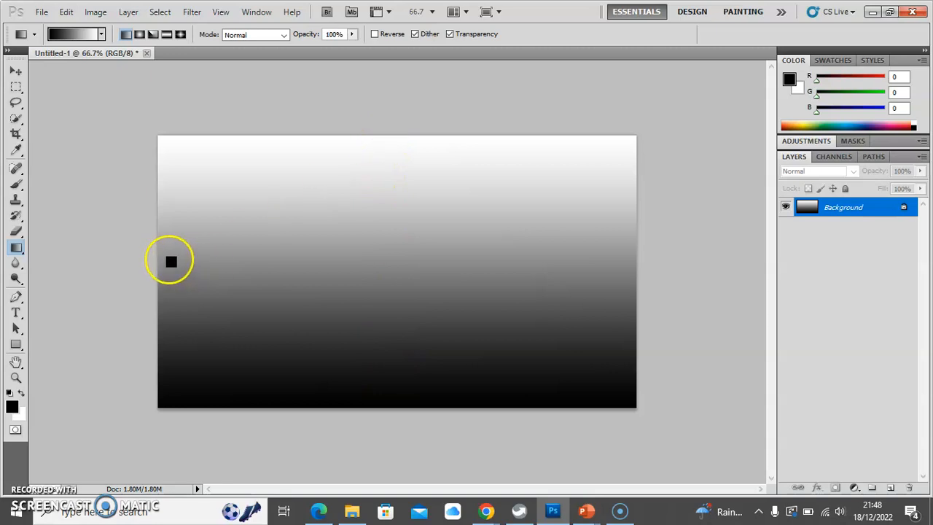
Try horizontal, very short and diagonal gradients on the background, then redraw it from black at the canvas bottom to white at the top
left_click_drag(161, 259, 614, 258)
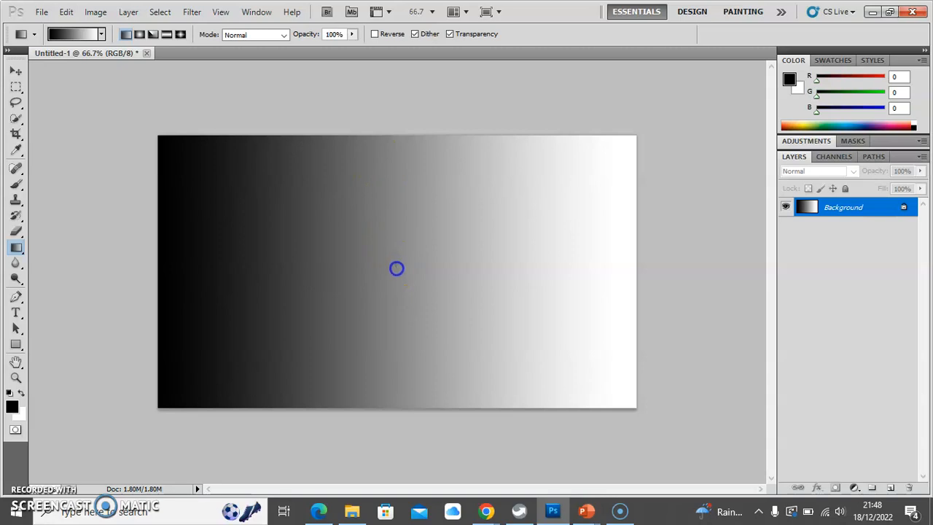
left_click_drag(396, 263, 397, 269)
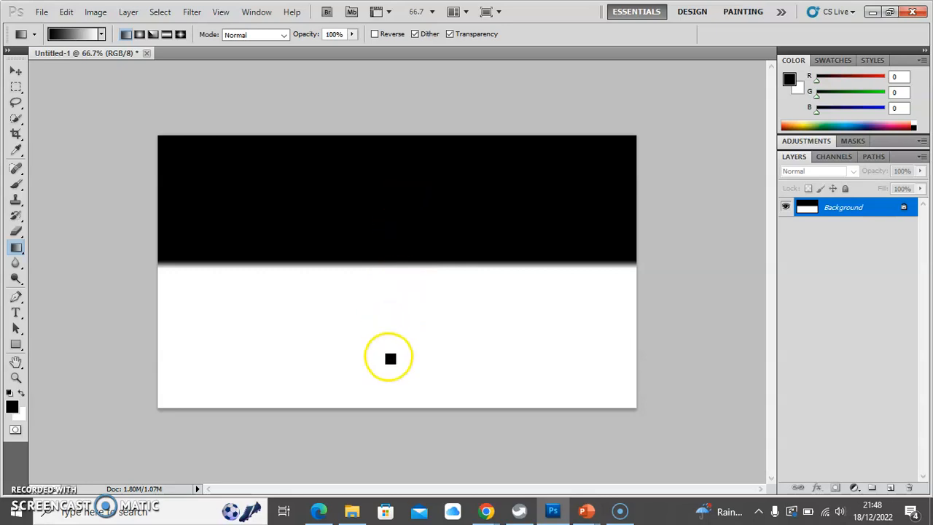
left_click_drag(261, 361, 543, 183)
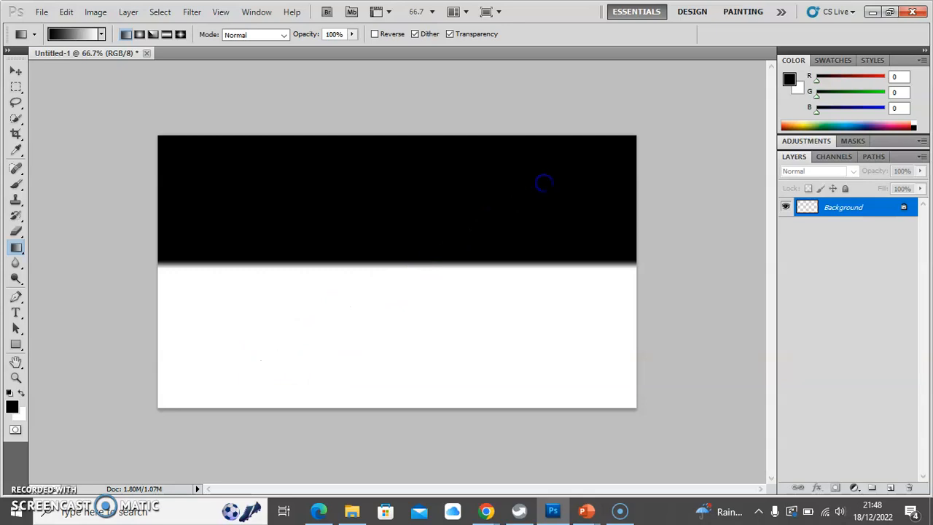
left_click_drag(543, 182, 544, 183)
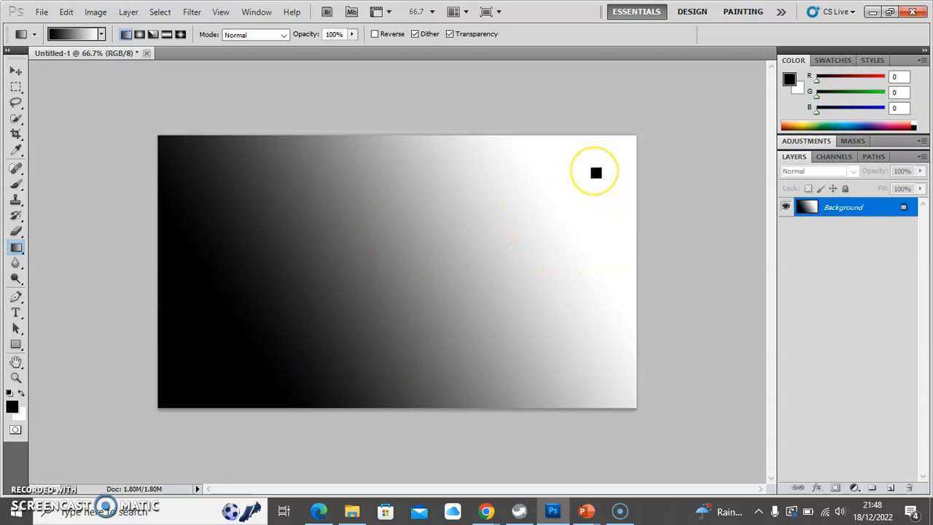
left_click_drag(596, 173, 387, 148)
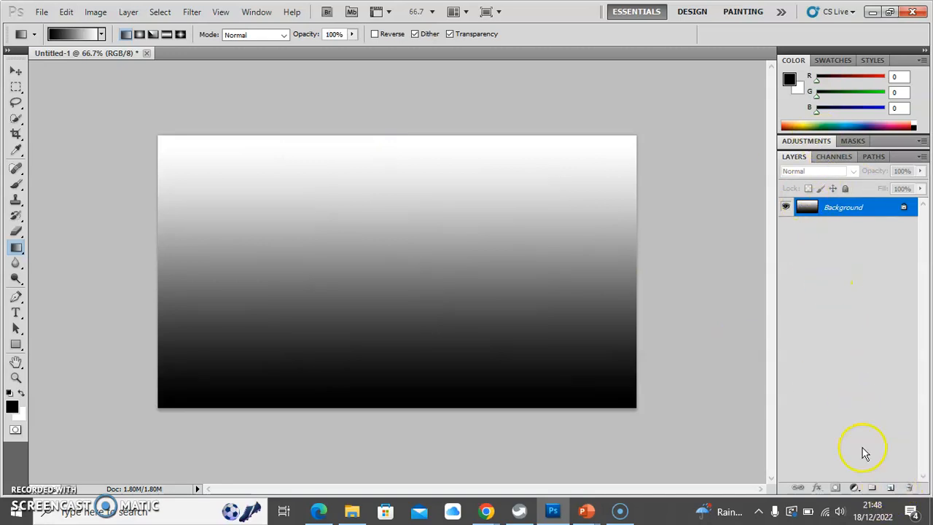
Add a new layer with a black-to-white gradient running from right to left, and toggle its visibility to compare it with the background
left_click(890, 487)
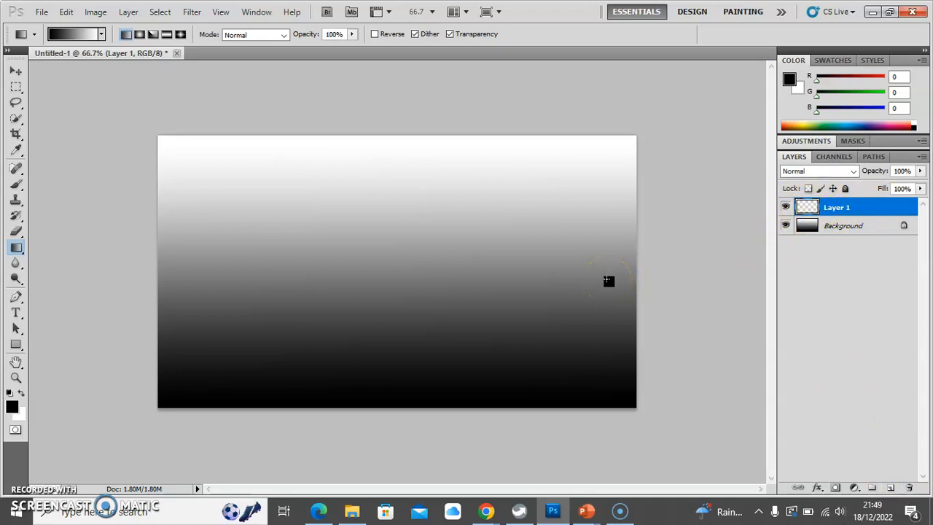
left_click_drag(634, 261, 179, 257)
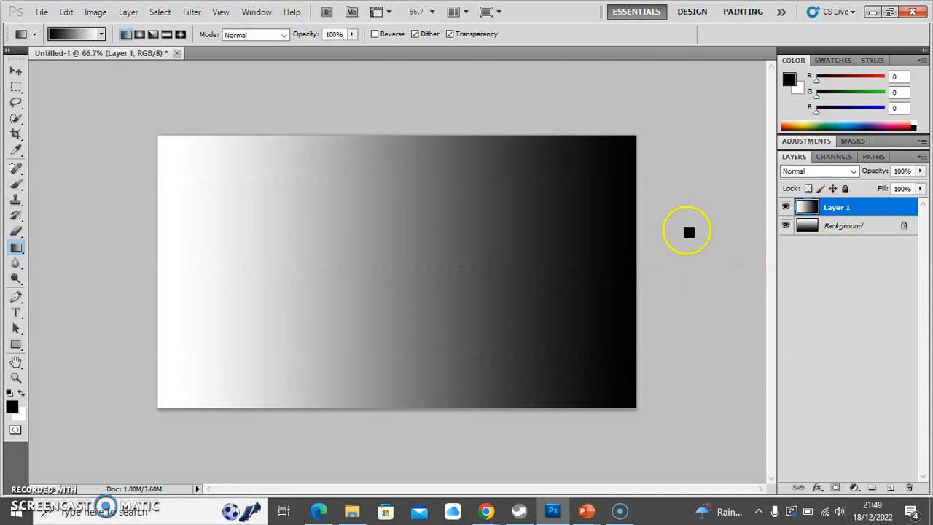
left_click(786, 209)
left_click(785, 208)
left_click(785, 208)
left_click(785, 209)
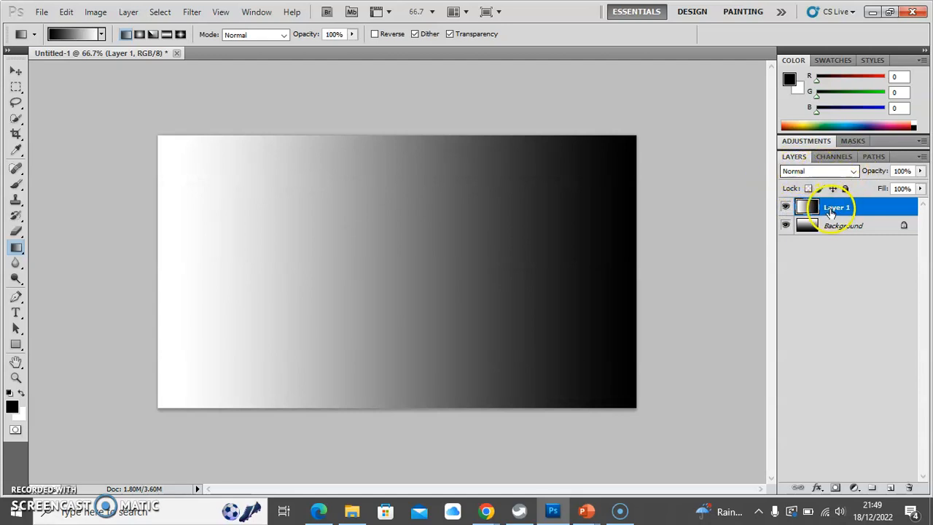
Try the blend modes on Layer 1 one after another, from Darken down the list to Color
left_click(853, 172)
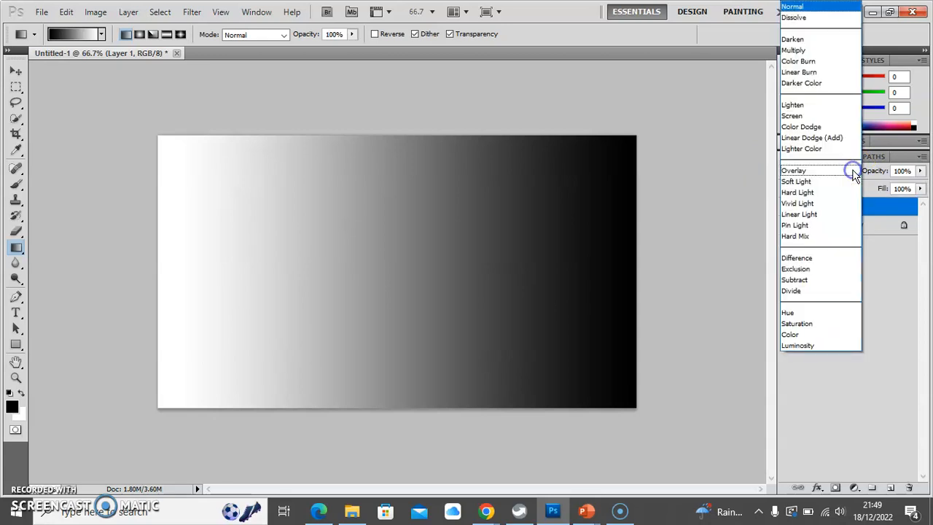
left_click(810, 40)
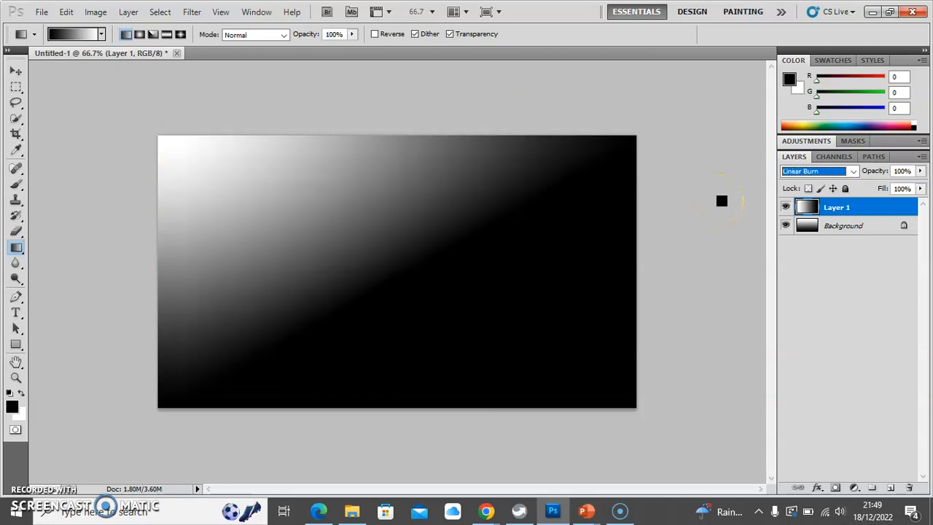
key("Down")
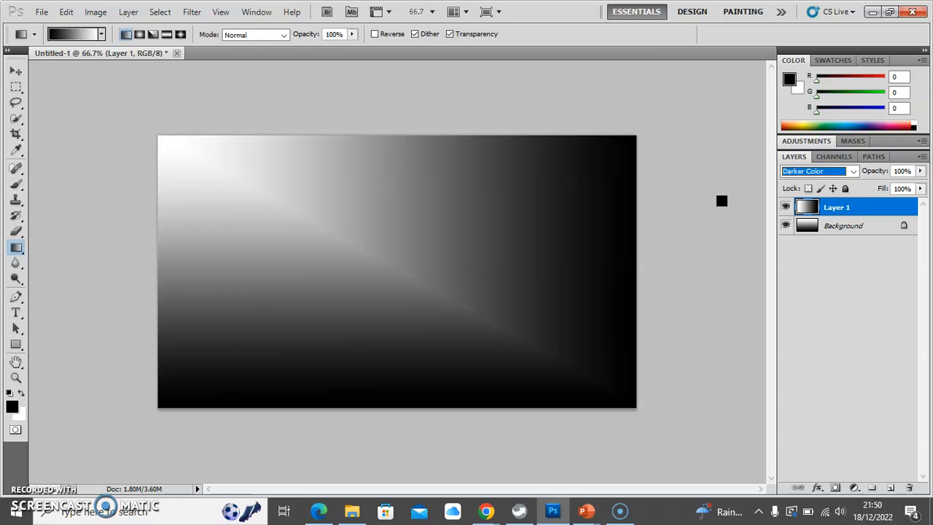
key("Down")
key("Down")
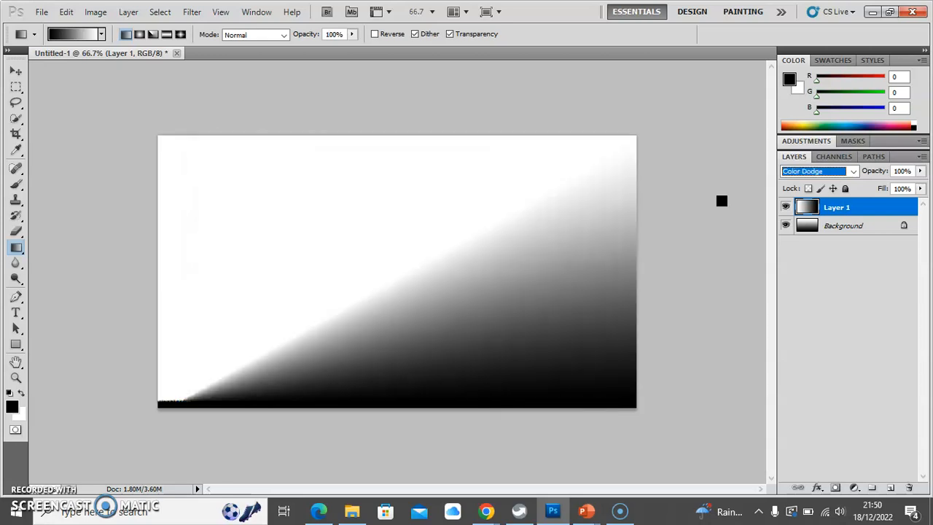
key("Down")
key("Down")
key("Down")
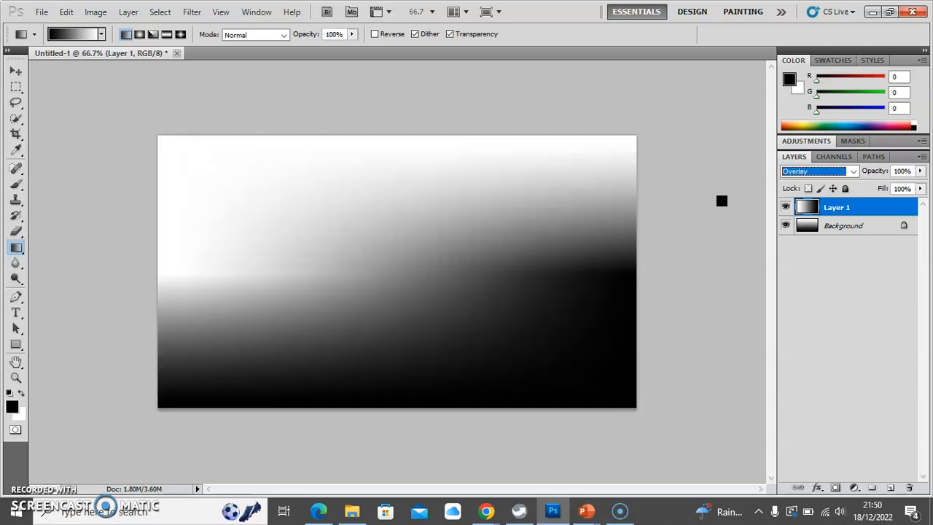
key("Down")
key("Down")
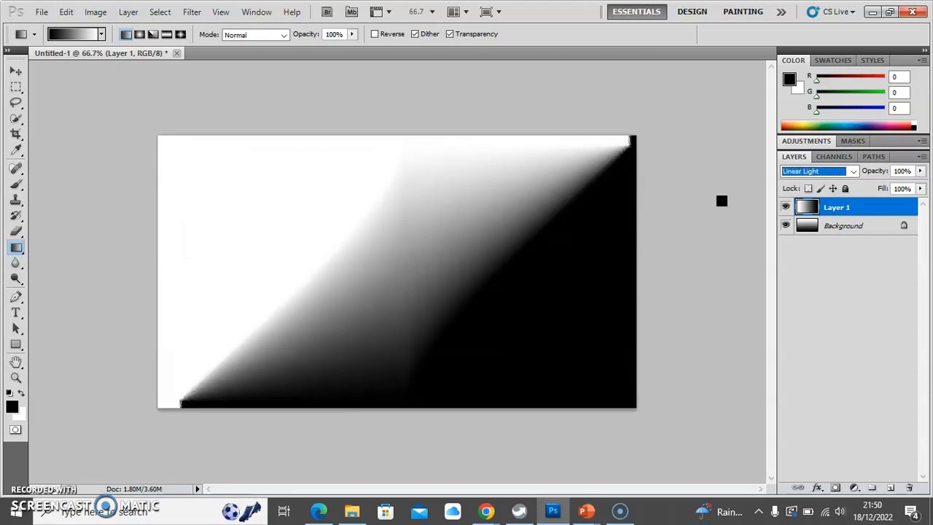
key("Down")
key("Down")
key("Down")
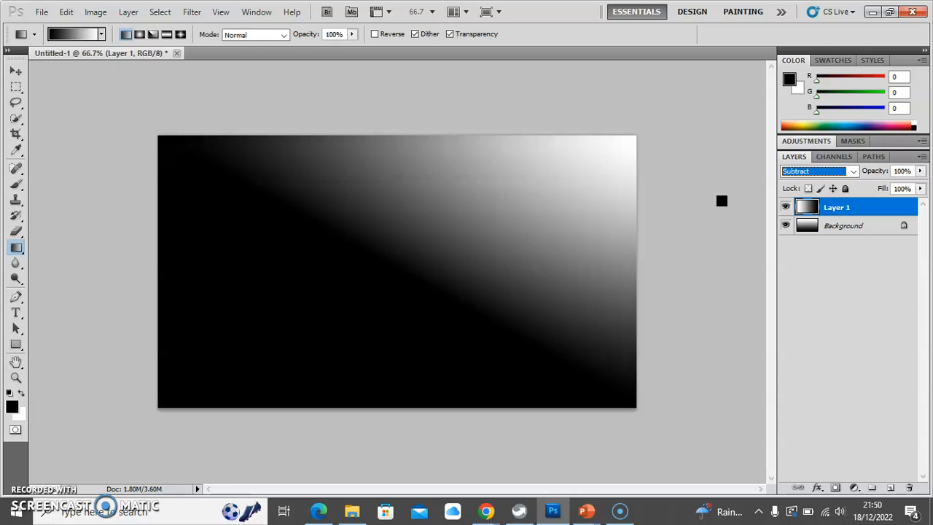
key("Down")
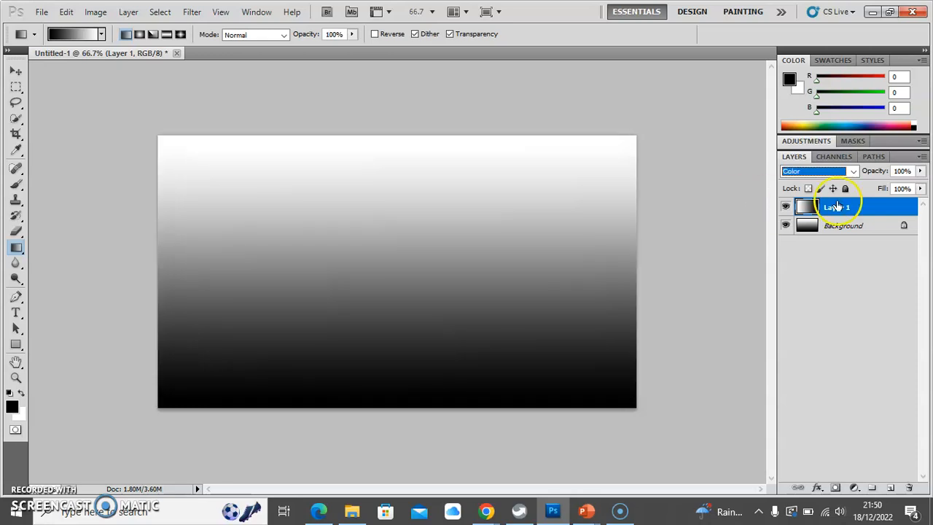
Set Layer 1's blend mode to Multiply
left_click(845, 172)
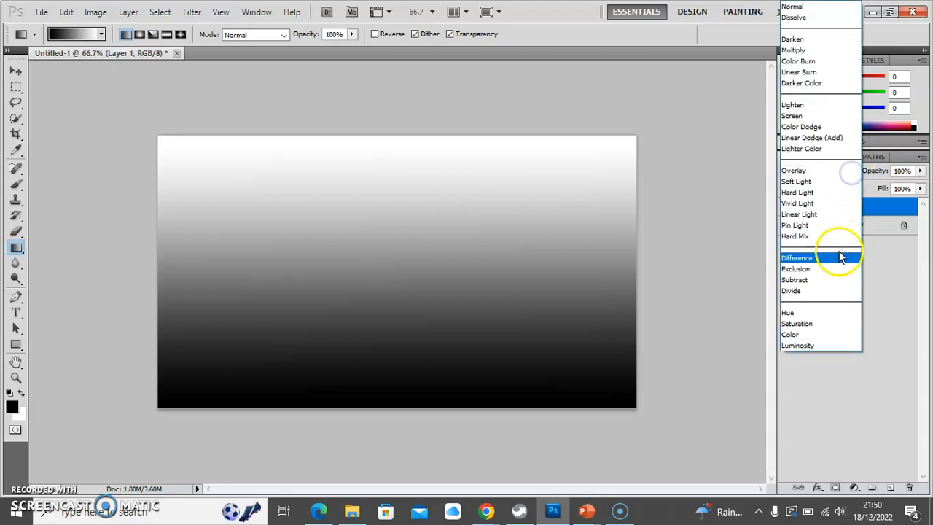
left_click(811, 51)
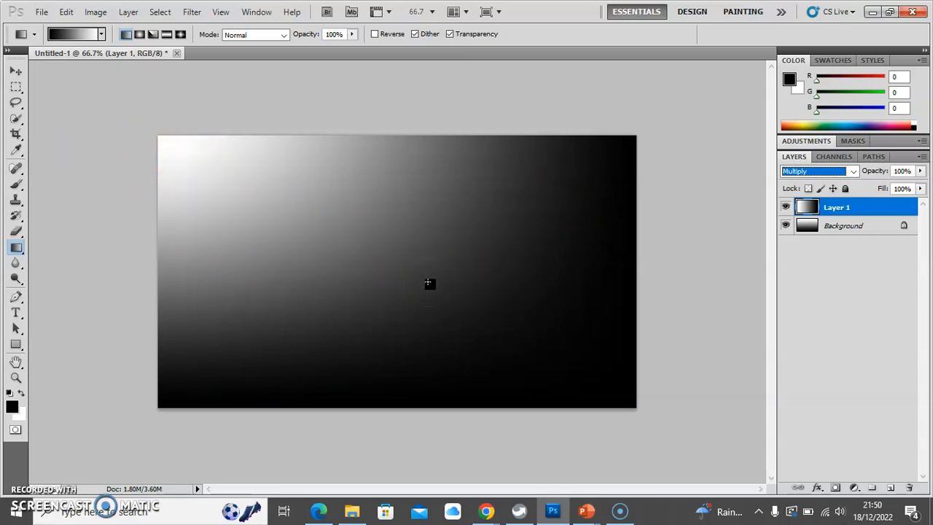
left_click_drag(431, 299, 490, 435)
Switch to the Google Classroom assignment in Chrome and copy the Quidditch.jpg image
key("alt+Tab")
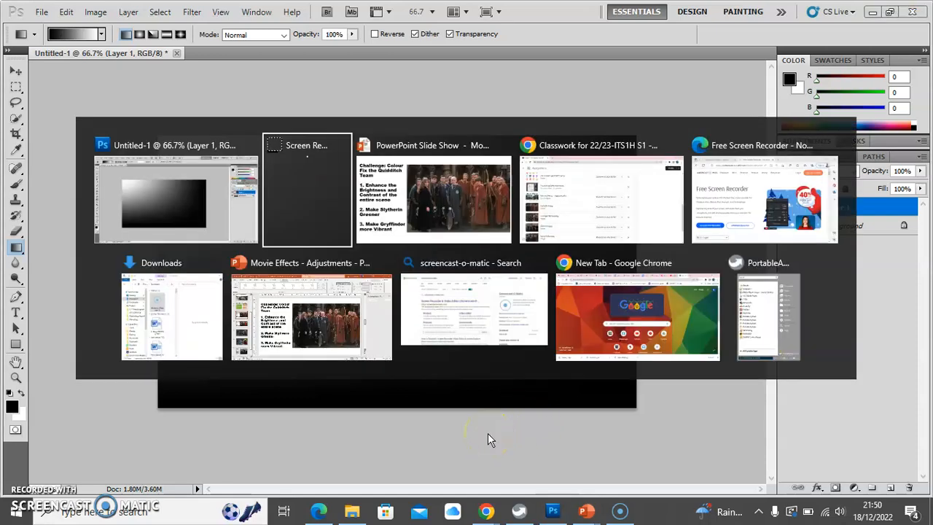
key("Tab")
key("Tab")
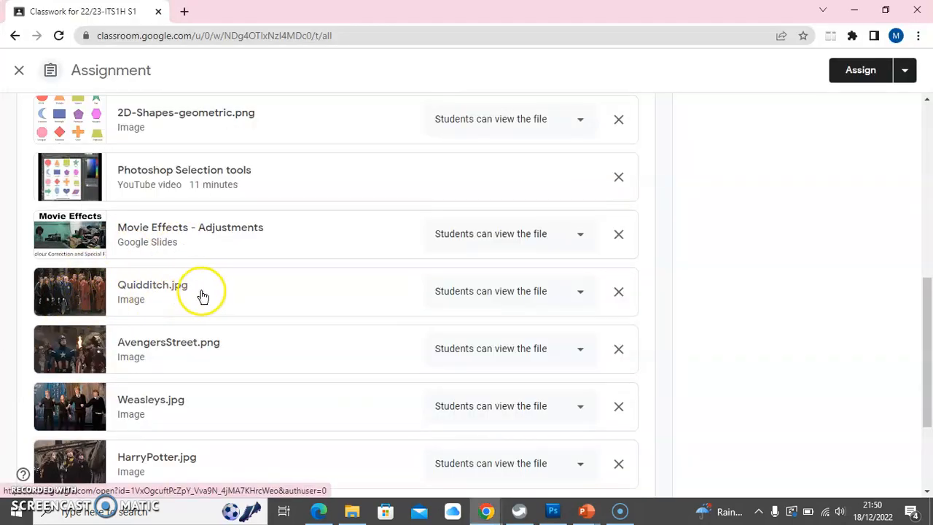
left_click(75, 297)
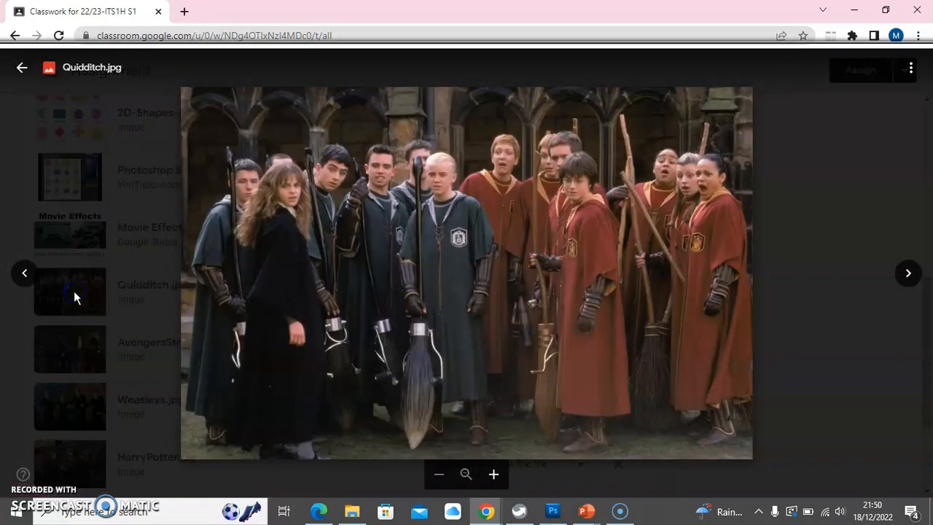
right_click(445, 240)
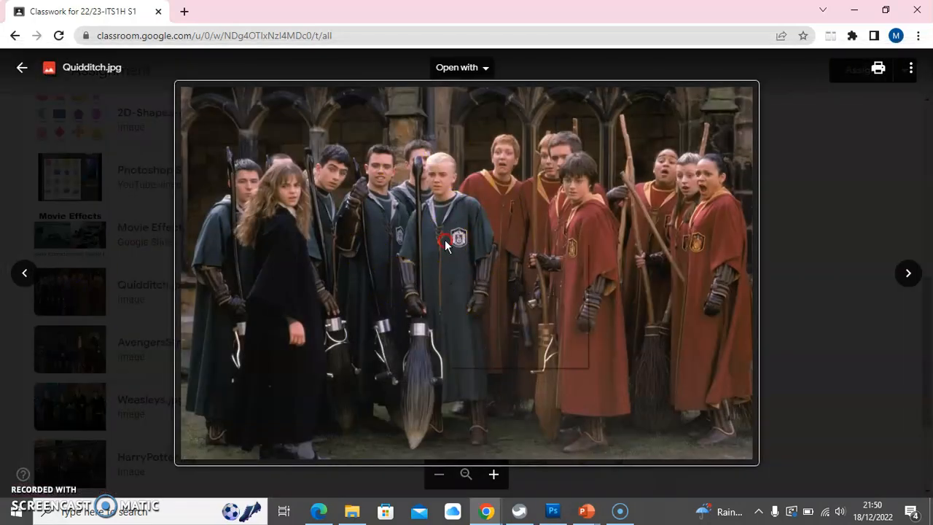
left_click(490, 284)
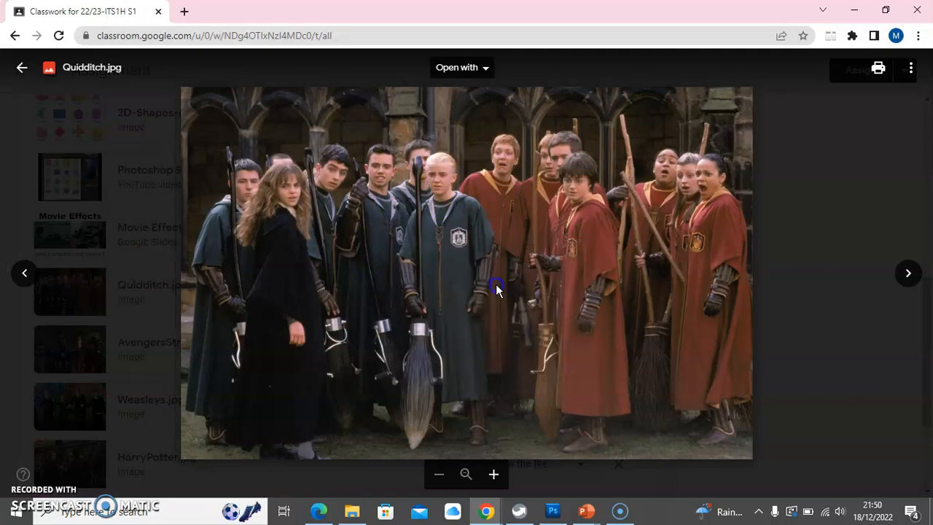
Switch back to Photoshop and create a document named Quidditch at the clipboard size of 1009 × 657 pixels with a white background
key("alt+Tab")
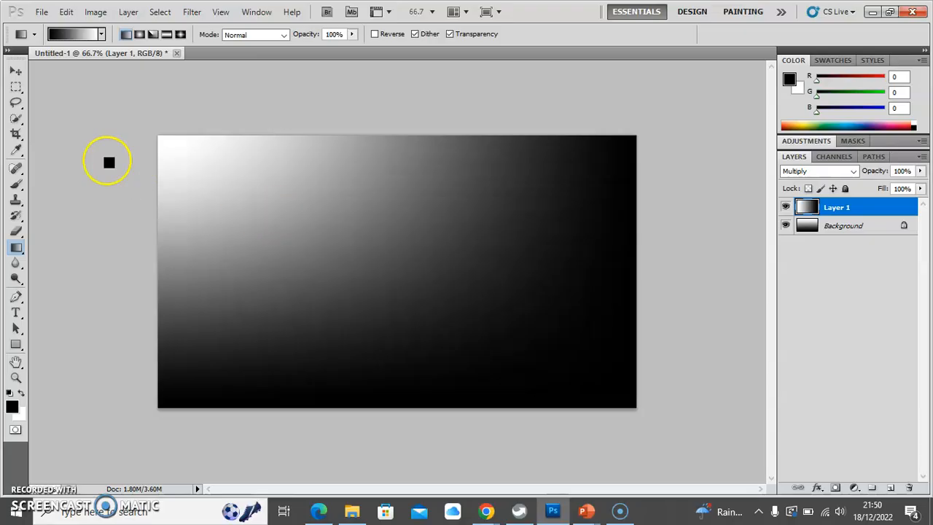
left_click(42, 12)
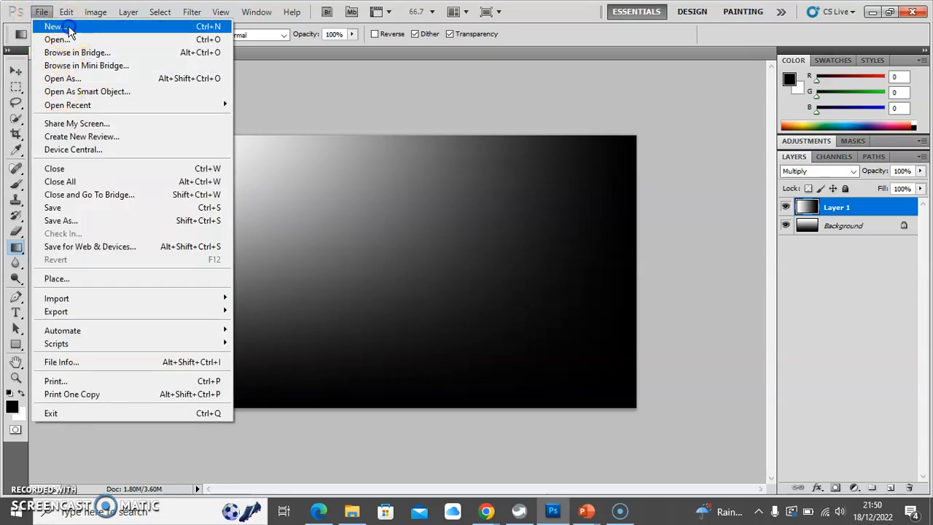
left_click(65, 26)
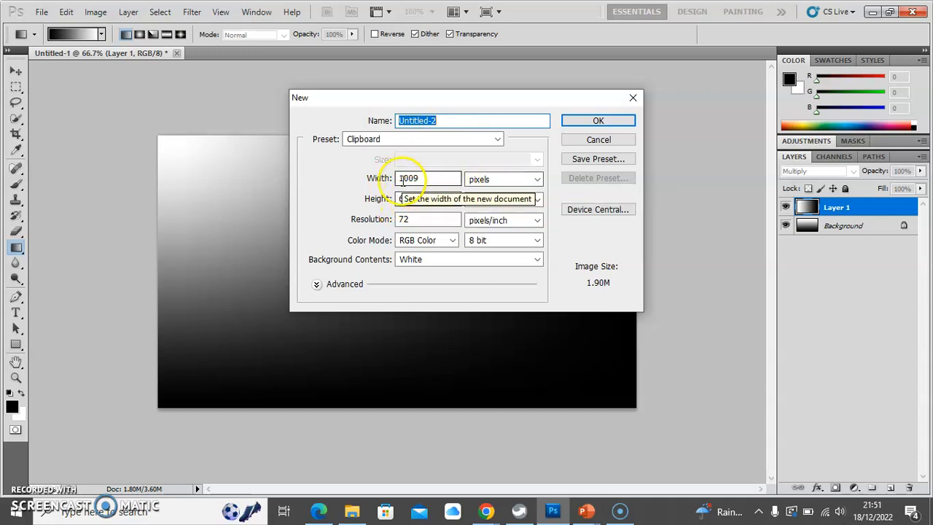
type("Quidditch")
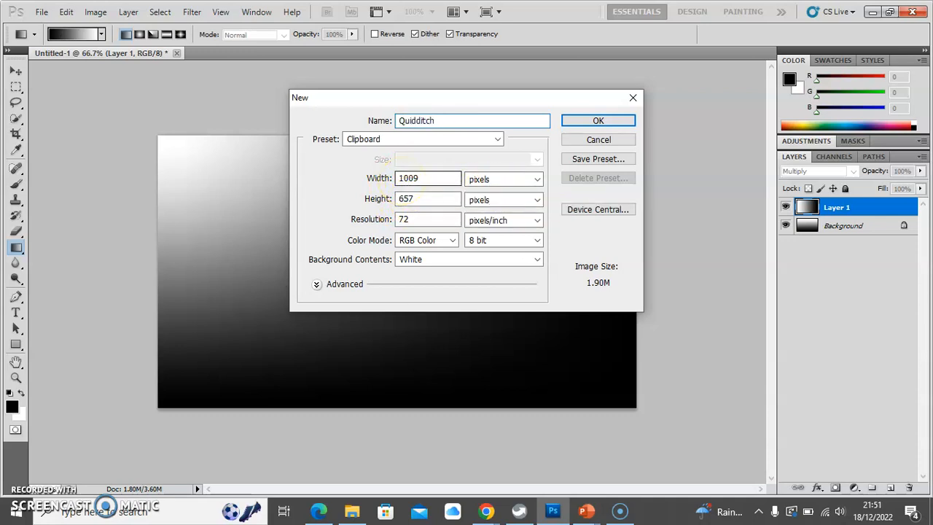
left_click(620, 123)
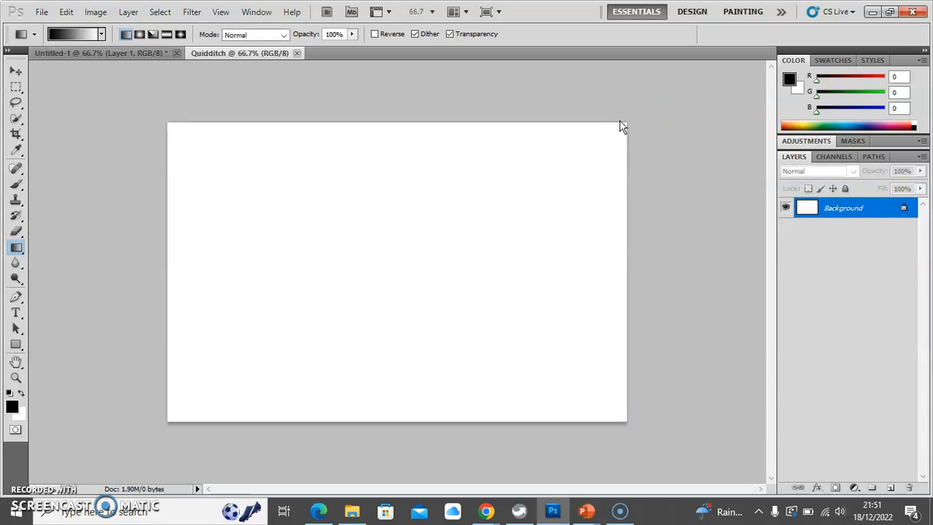
left_click(687, 221)
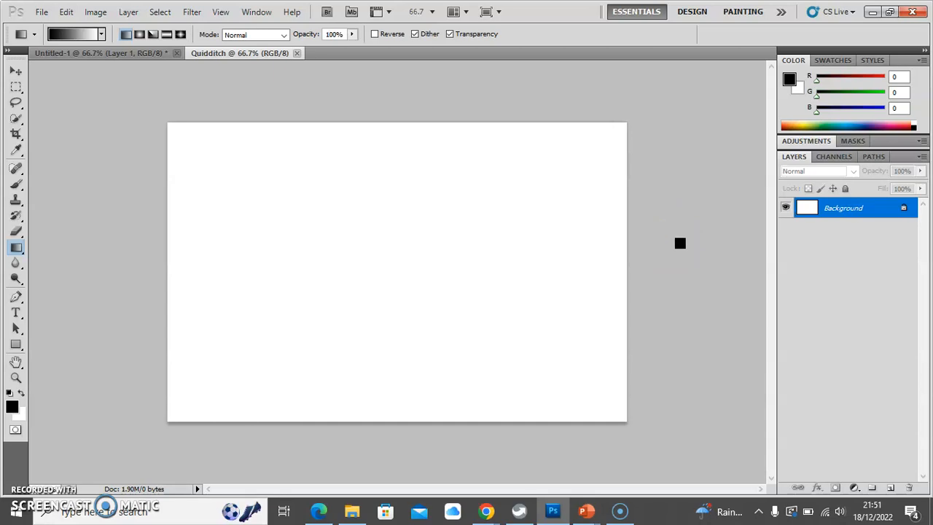
Paste the copied image into the Quidditch document
left_click(66, 12)
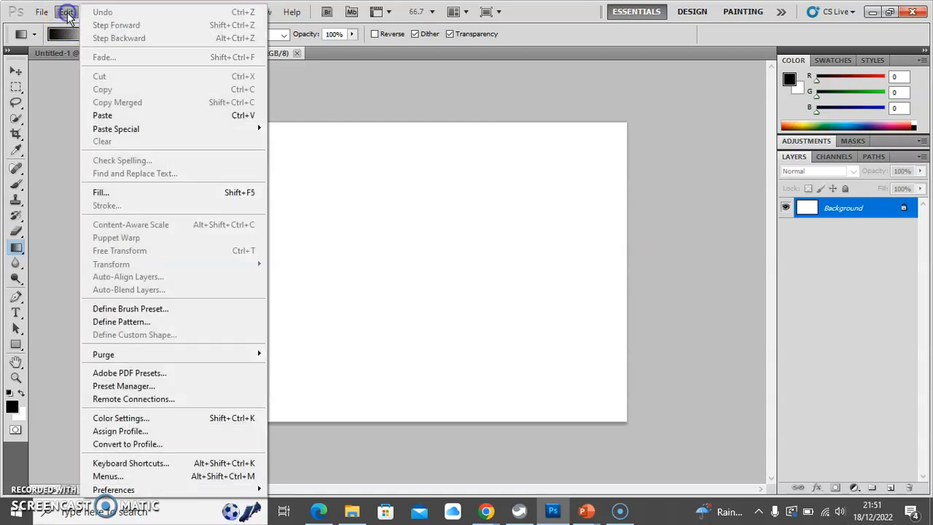
left_click(103, 115)
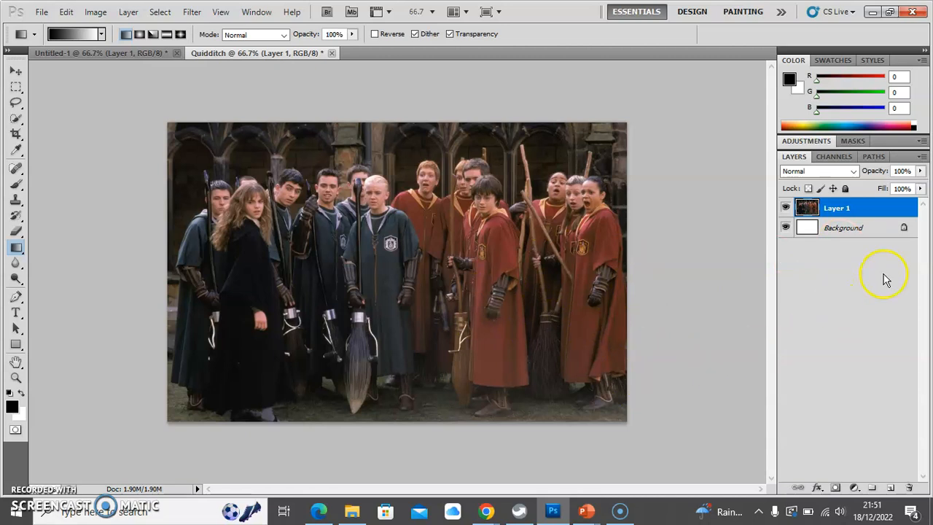
Flatten the Quidditch document so the pasted image merges into the background layer
left_click(922, 157)
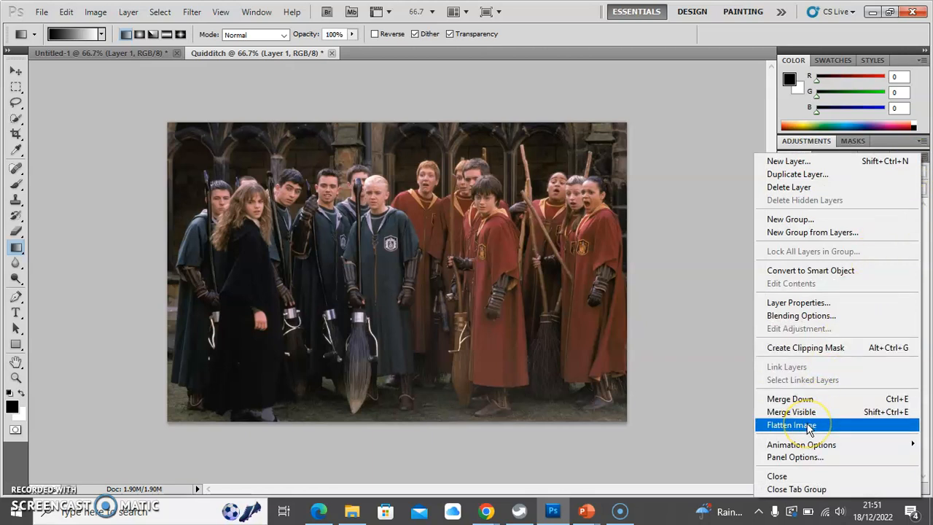
left_click(922, 142)
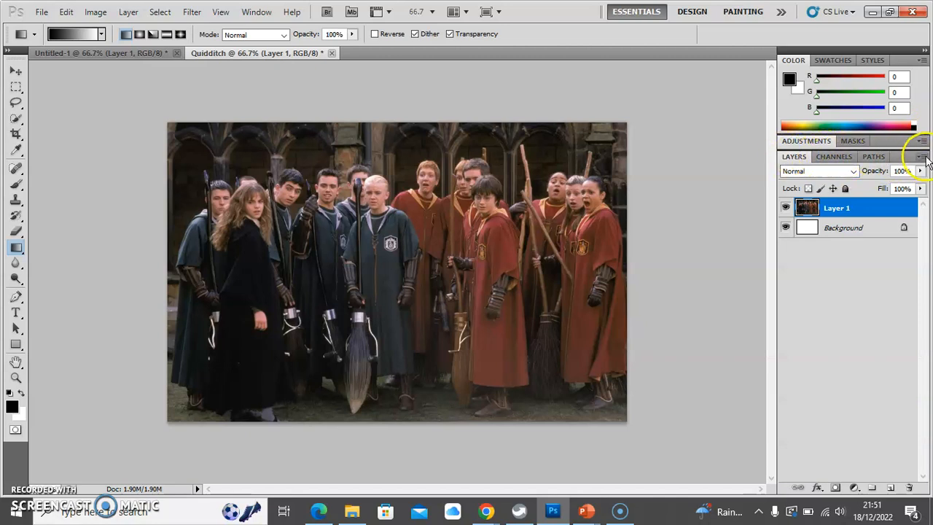
left_click(923, 158)
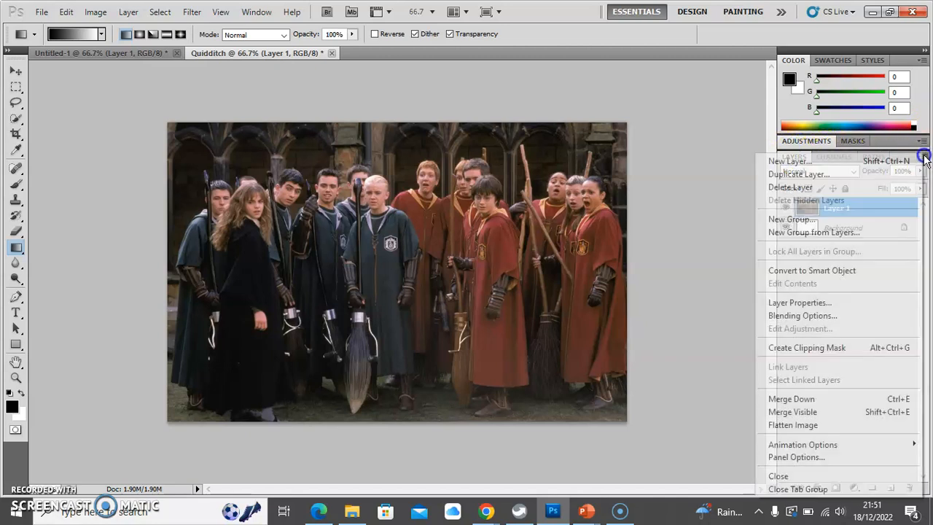
left_click(807, 425)
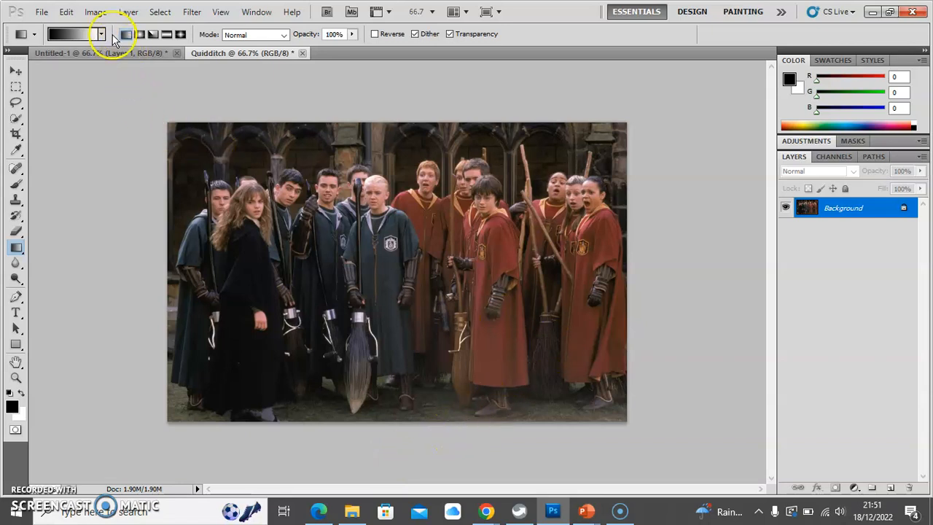
left_click(67, 13)
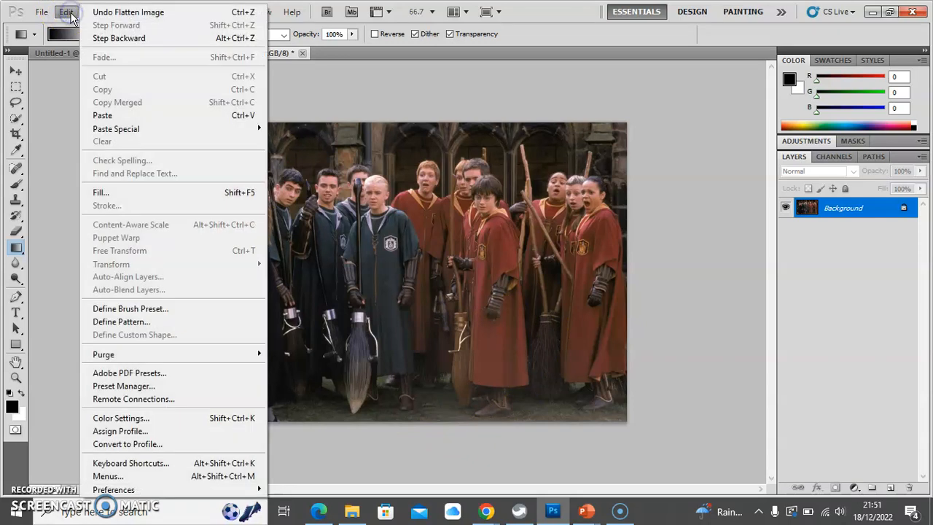
left_click(67, 12)
left_click(95, 11)
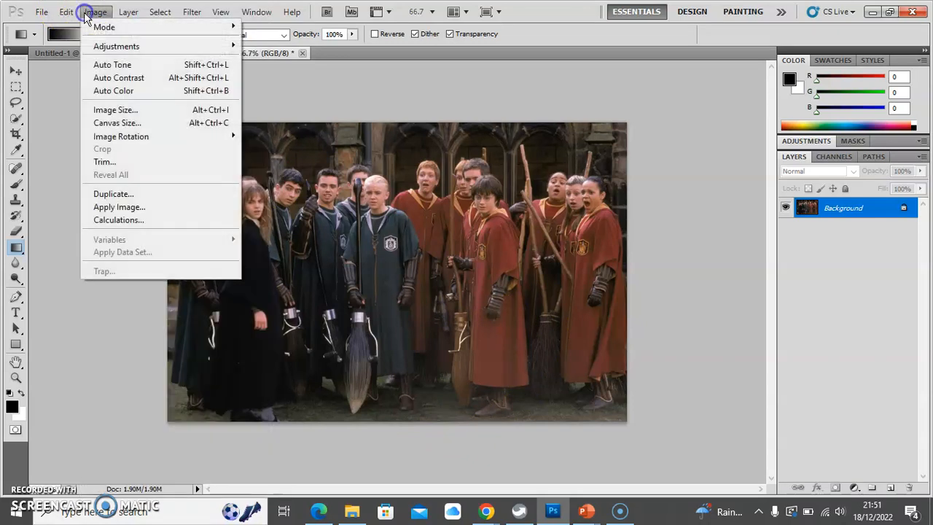
mouse_move(127, 46)
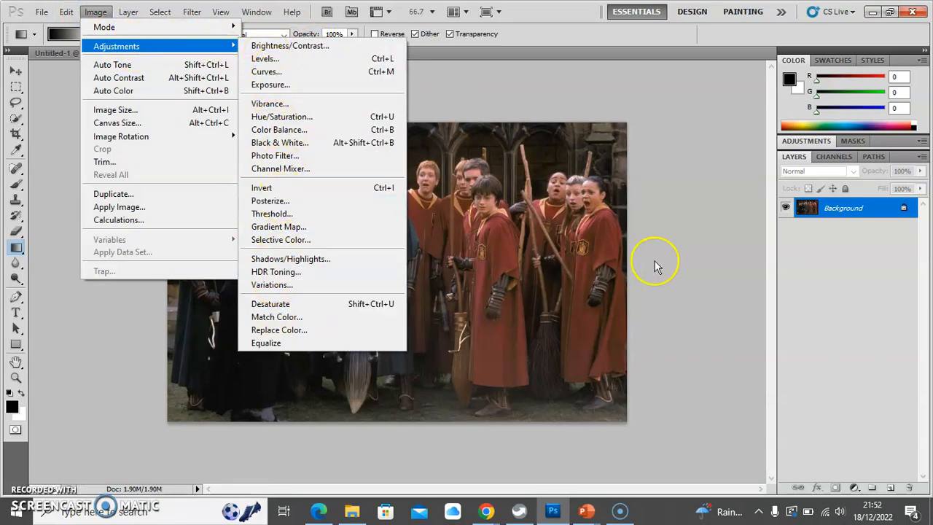
left_click(711, 266)
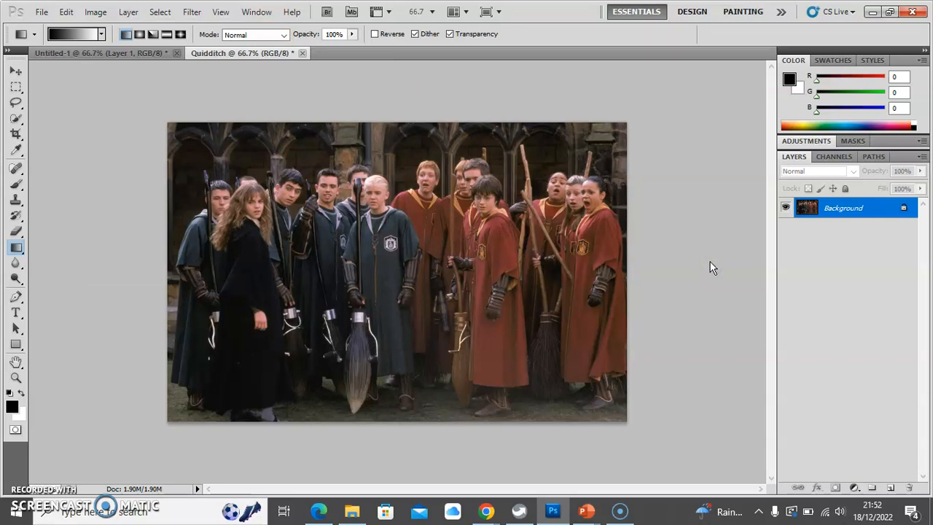
Add a Brightness/Contrast adjustment layer above the background and set its brightness to 2
left_click(800, 142)
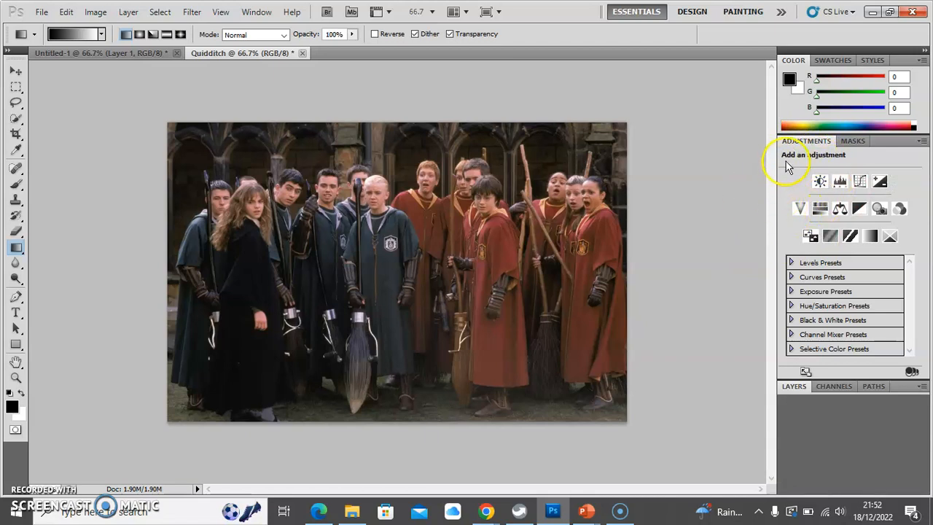
left_click(820, 183)
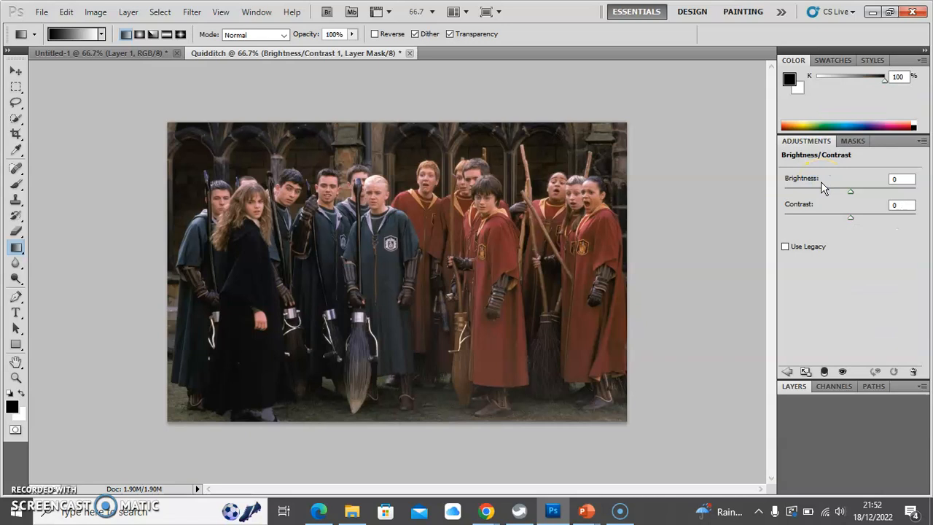
mouse_move(851, 191)
left_mouse_down()
mouse_move(929, 191)
mouse_move(774, 196)
mouse_move(853, 201)
left_mouse_up()
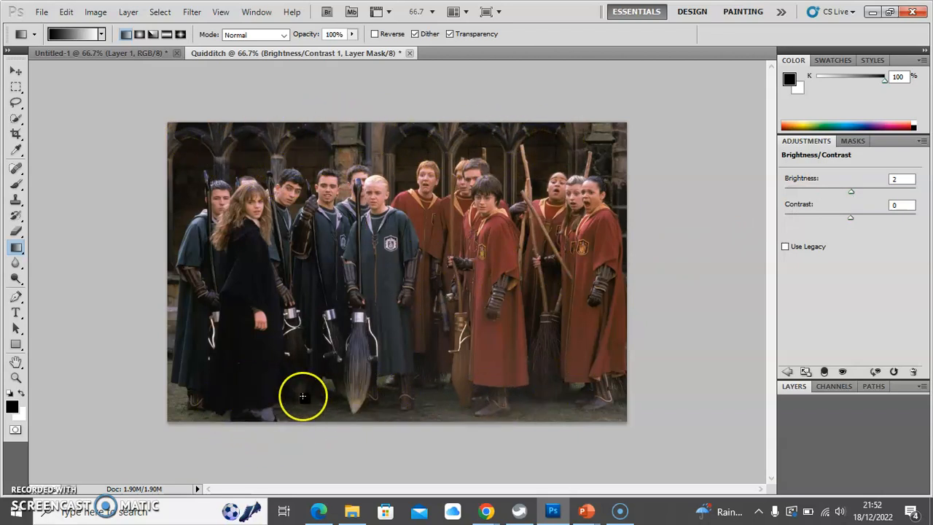
Select the upper half of the image with a rectangular marquee and apply a black-to-white linear gradient to the adjustment mask there
left_click(17, 89)
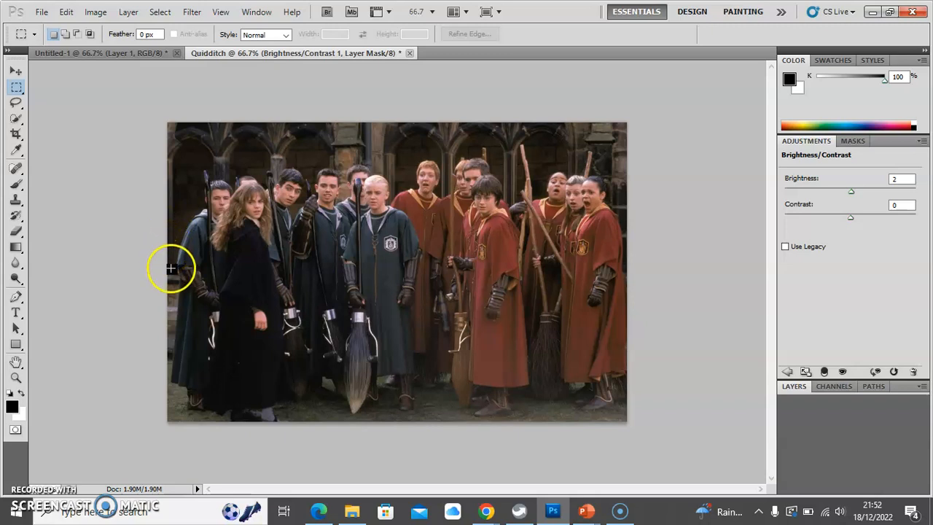
left_click_drag(167, 271, 680, 81)
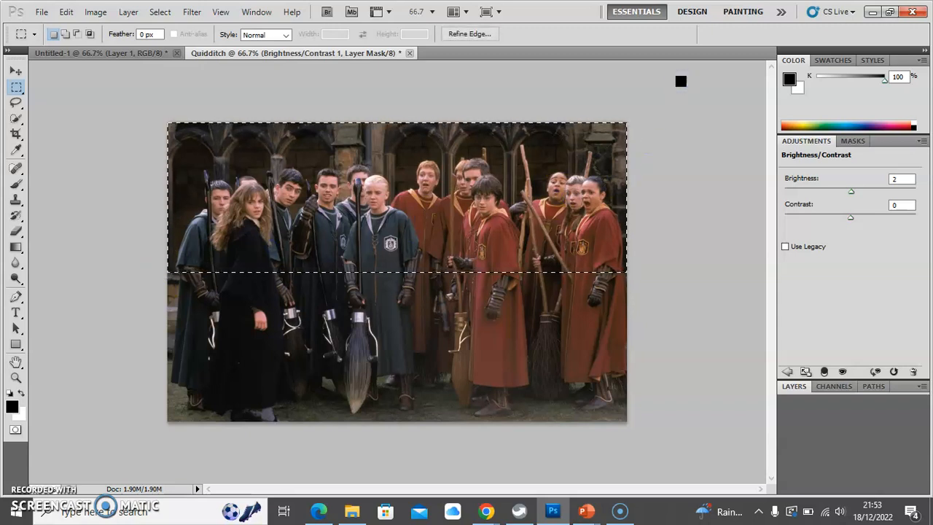
left_click(699, 236)
left_click(17, 248)
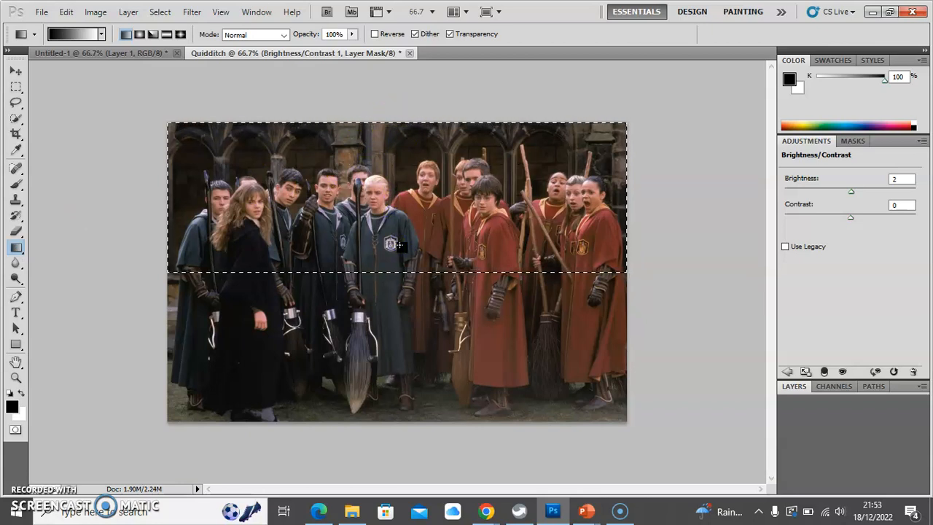
Set the Brightness/Contrast adjustment layer to brightness 92 and contrast 48
left_click(793, 386)
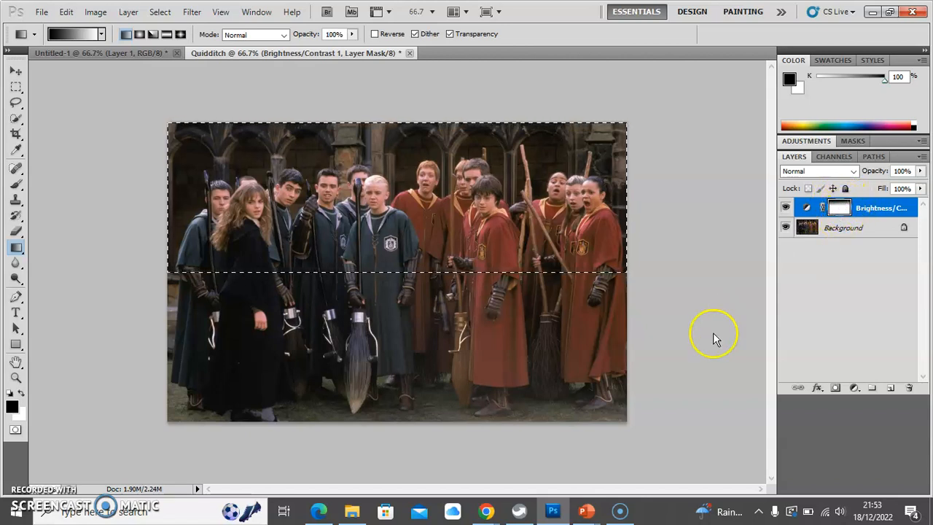
left_click(804, 141)
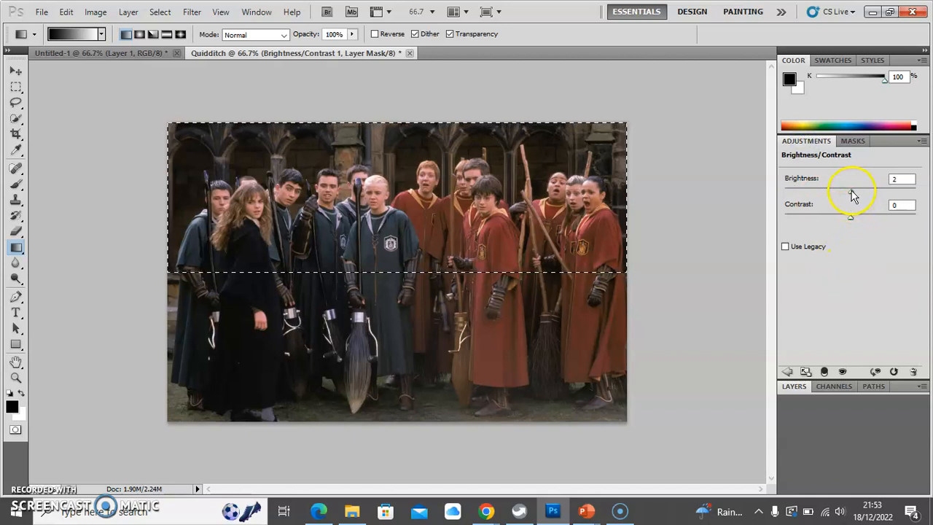
left_click_drag(852, 192, 892, 195)
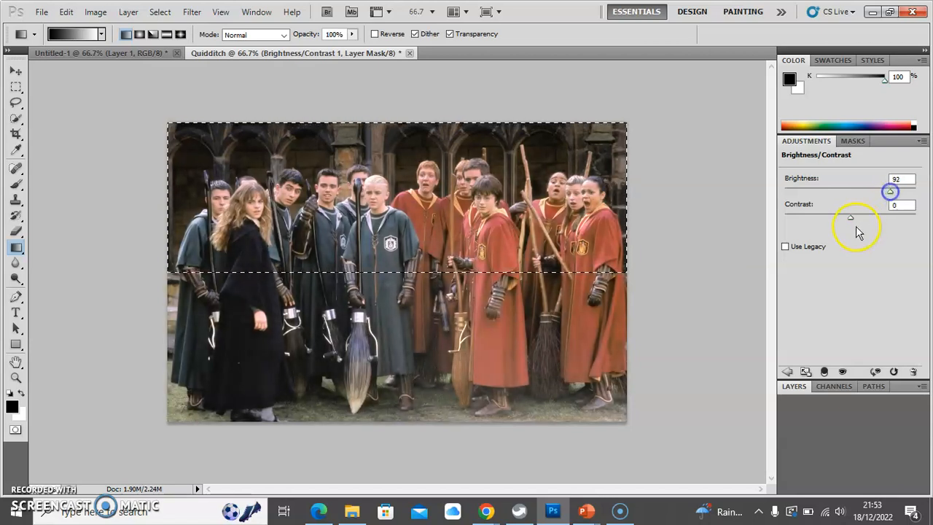
left_click_drag(852, 221, 882, 225)
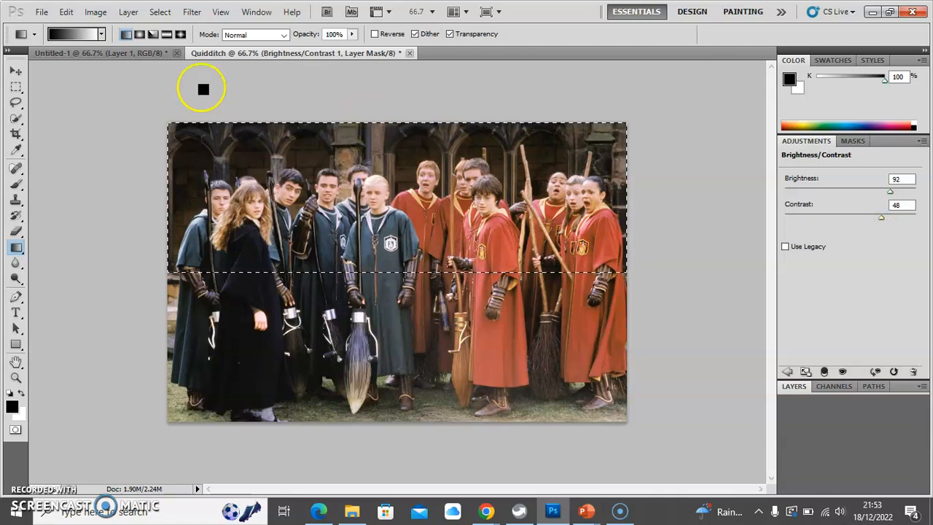
Invert the selection and fade the adjustment mask over the lower half with a gradient, comparing the image with the layer hidden and shown
left_click(158, 12)
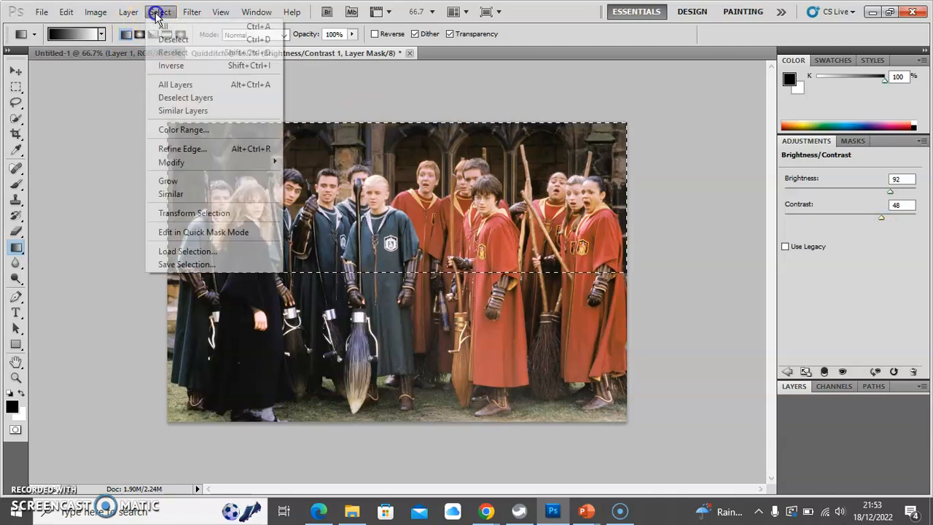
left_click(167, 67)
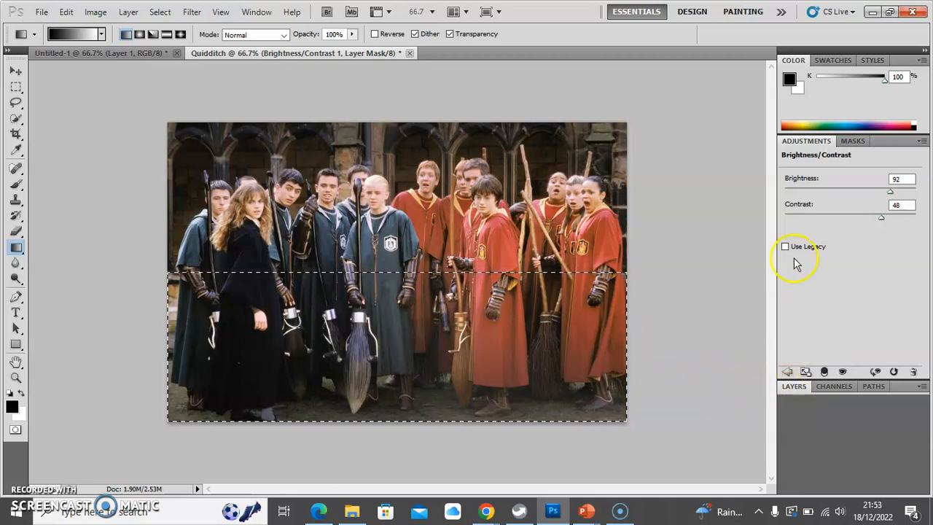
left_click(794, 387)
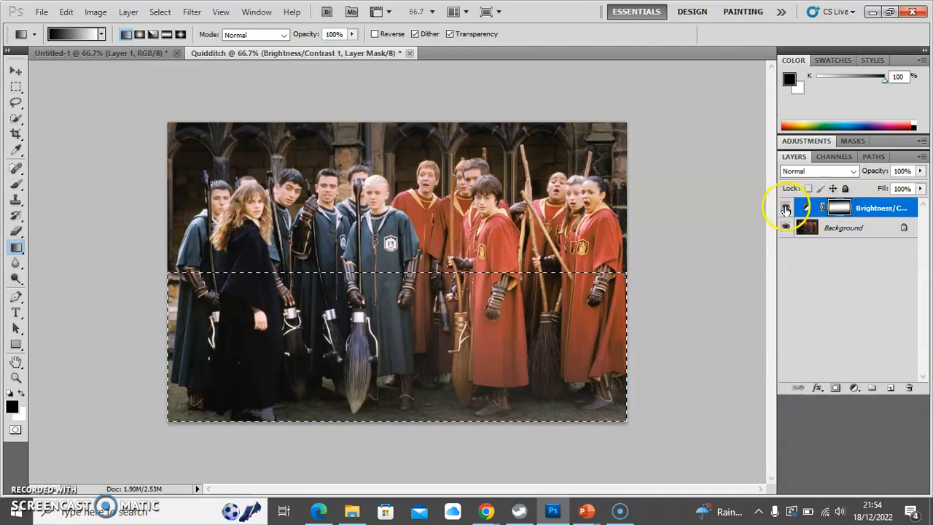
left_click(786, 209)
left_click(785, 209)
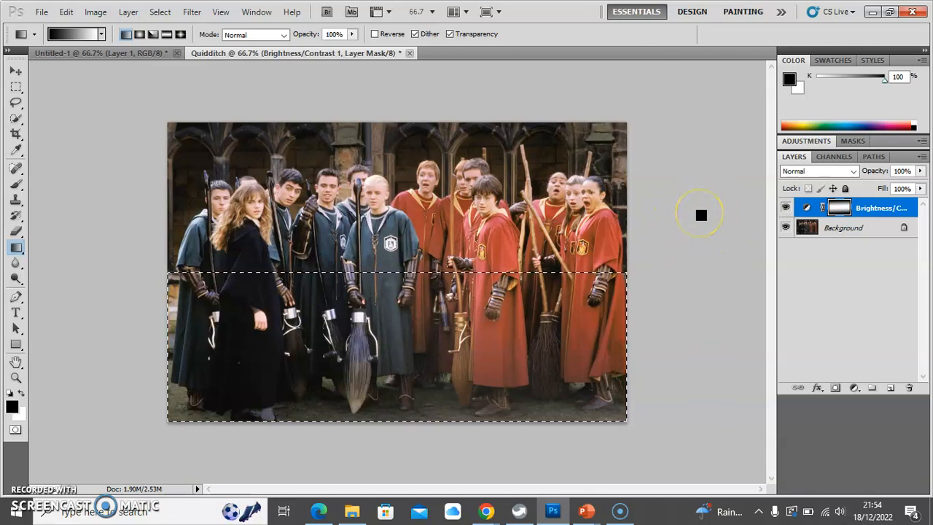
Switch to the PowerPoint slide show, review the Quidditch colour-fix challenge tasks, and return to Photoshop
key("alt+Tab")
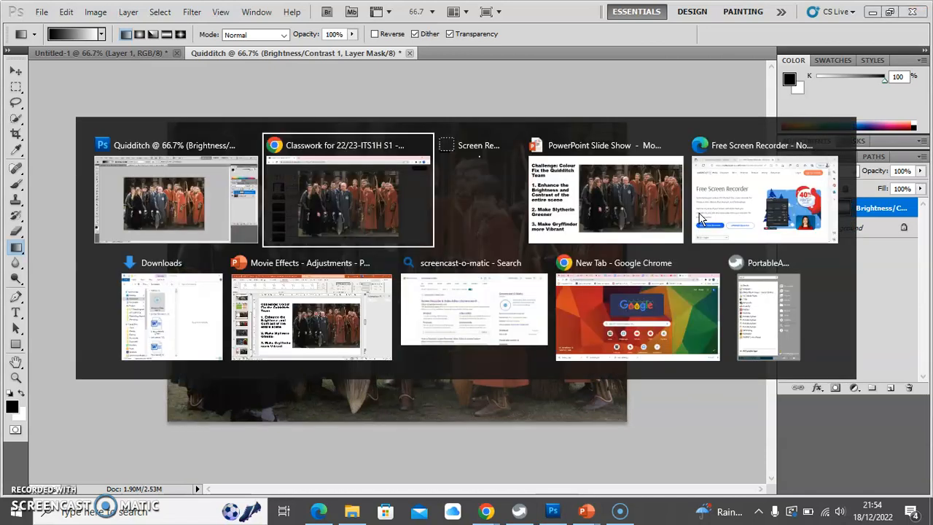
key("Tab")
key("Tab")
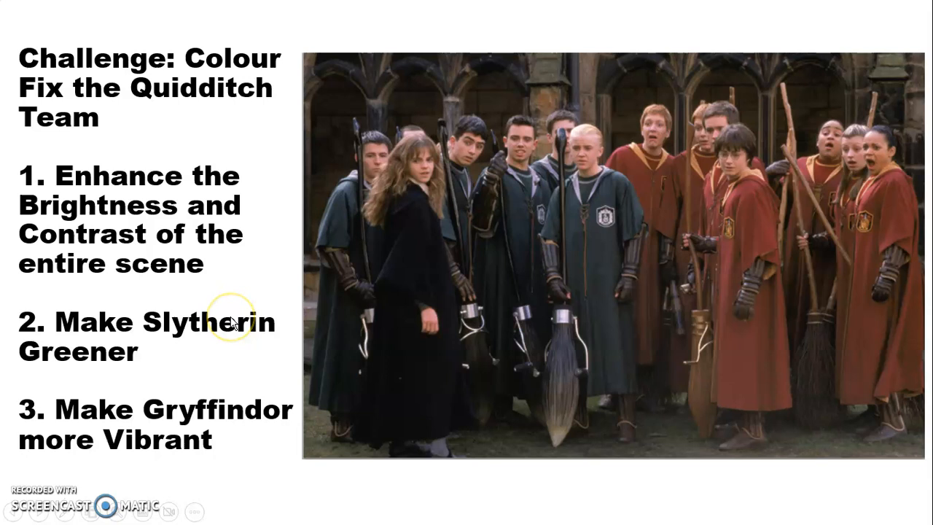
key("alt+Tab")
key("alt+Tab")
key("alt+Tab")
key("alt+Tab")
key("alt+Tab")
key("alt+Tab")
key("alt+Tab")
key("alt+Tab")
key("alt+Tab")
key("alt+Tab")
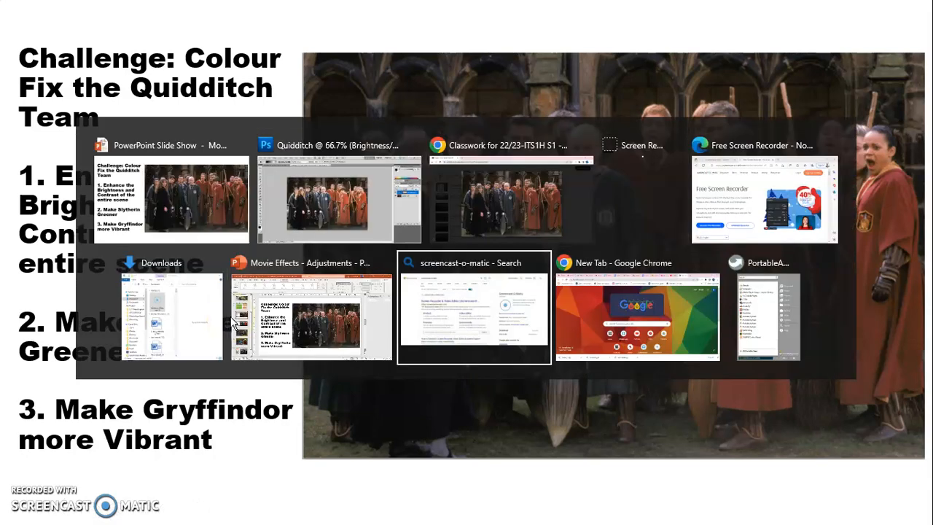
key("alt+Tab")
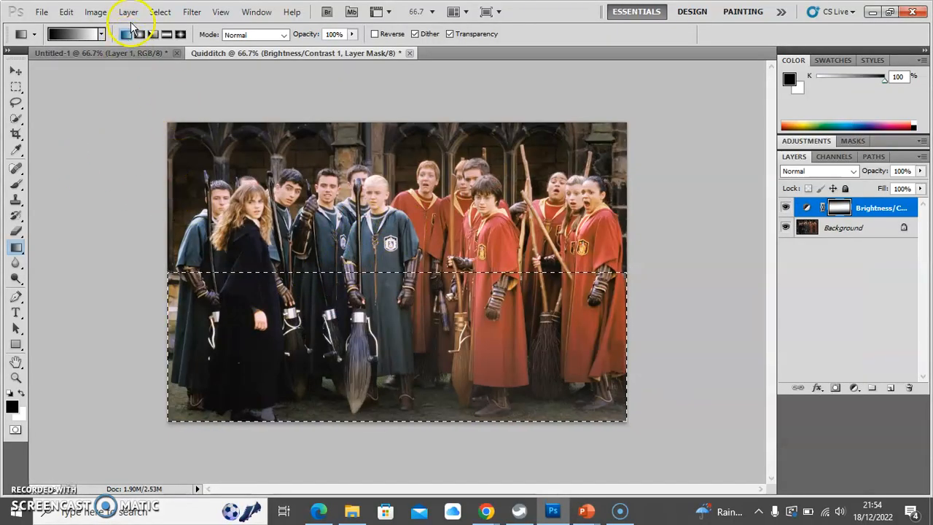
Deselect the lower half of the image and set up the Quick Selection tool with a 21 px brush
left_click(160, 12)
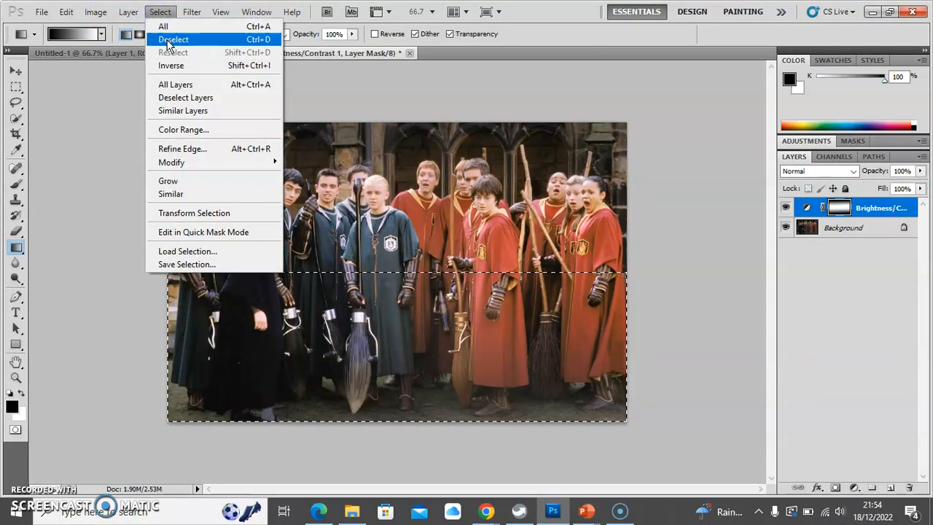
left_click(161, 42)
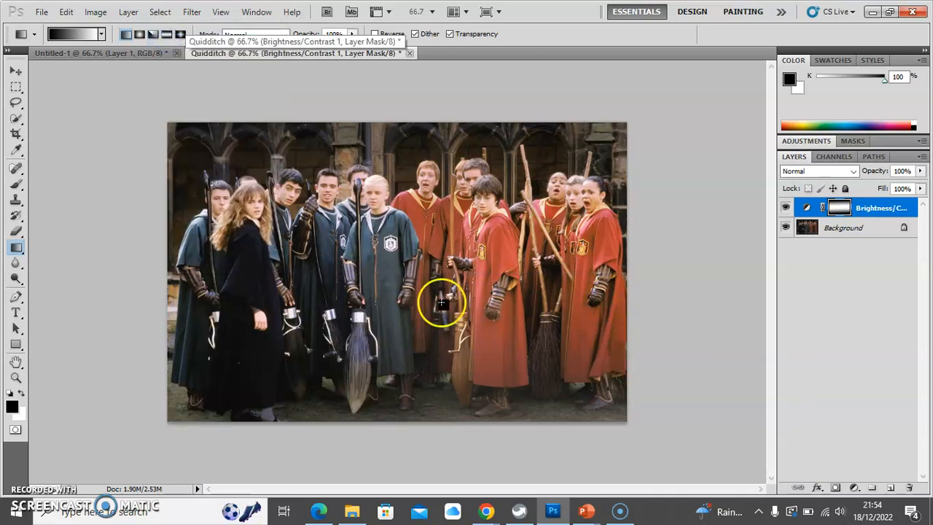
mouse_move(16, 119)
left_mouse_down()
mouse_move(44, 138)
mouse_move(90, 134)
mouse_move(63, 119)
left_mouse_up()
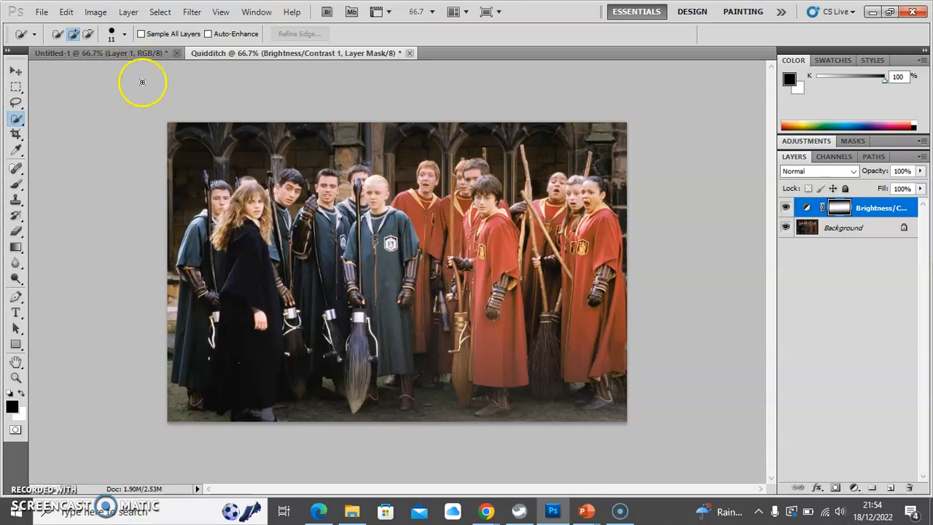
left_click(125, 35)
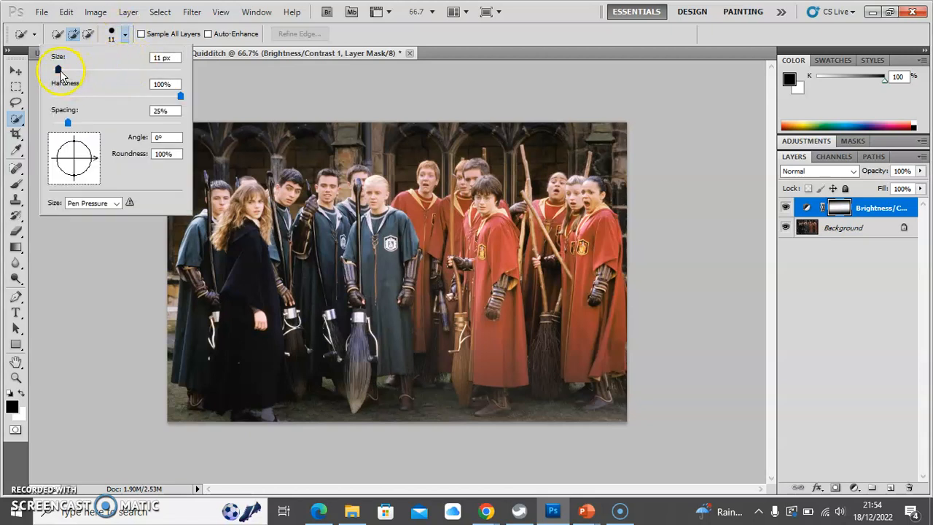
left_click_drag(59, 70, 64, 72)
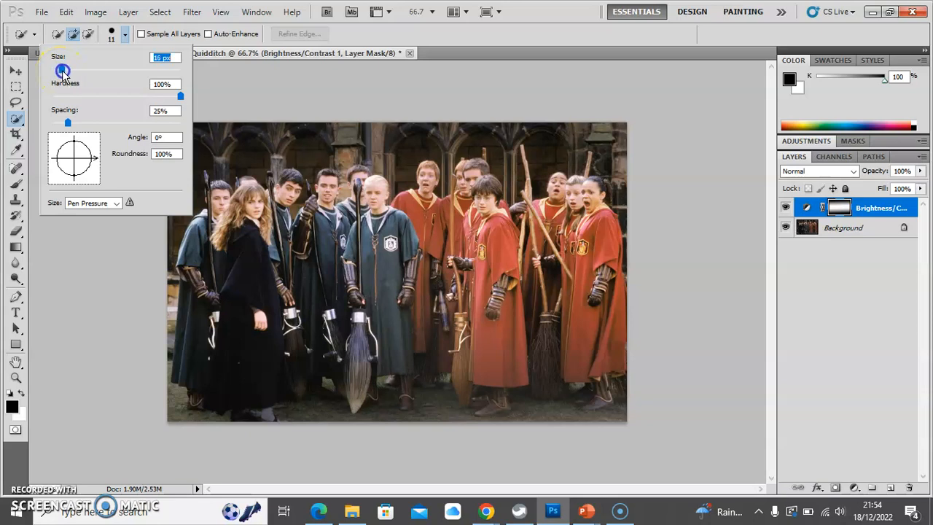
Quick-select the Slytherin group in dark and green robes, extending the selection across to the blond player's robe
left_click(239, 355)
mouse_move(239, 355)
left_mouse_down()
mouse_move(244, 371)
mouse_move(246, 311)
left_mouse_up()
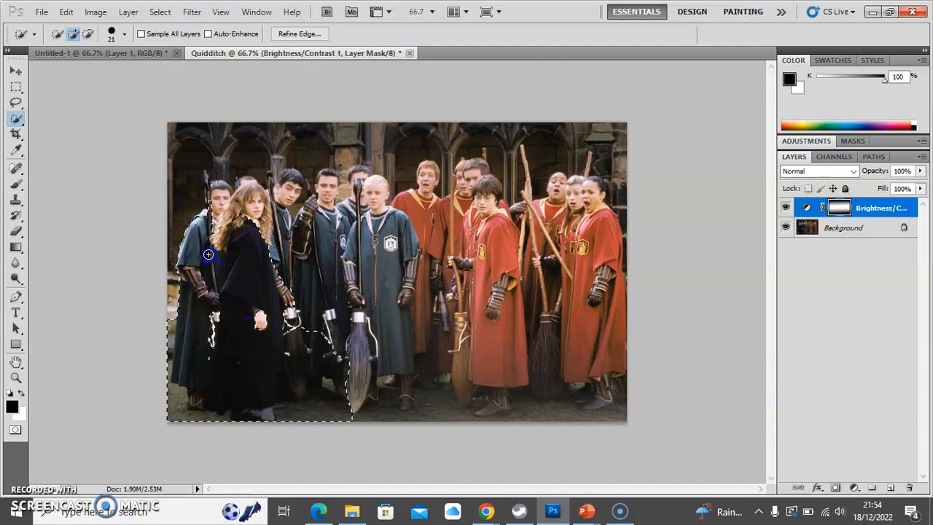
mouse_move(290, 241)
left_mouse_down()
mouse_move(306, 259)
mouse_move(322, 233)
left_mouse_up()
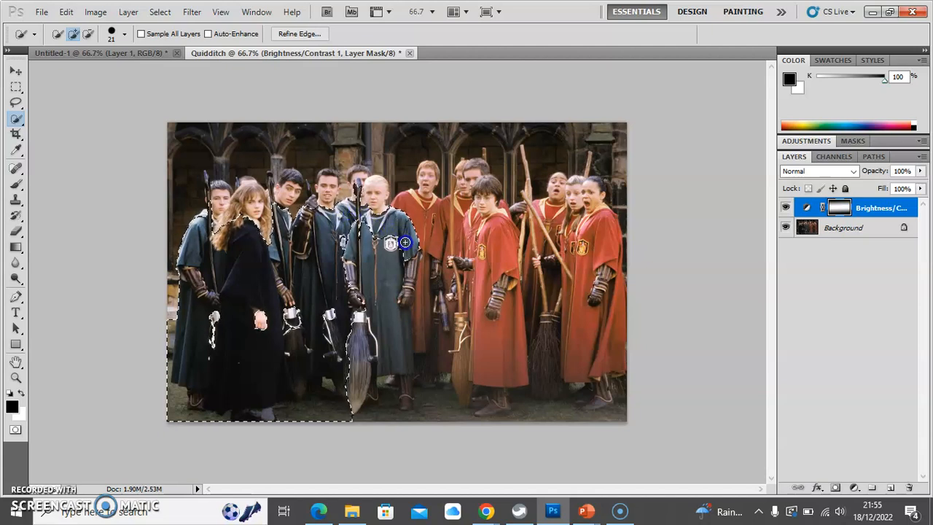
mouse_move(405, 242)
left_mouse_down()
mouse_move(395, 314)
mouse_move(405, 390)
left_mouse_up()
mouse_move(380, 328)
left_mouse_down()
mouse_move(374, 316)
mouse_move(407, 268)
left_mouse_up()
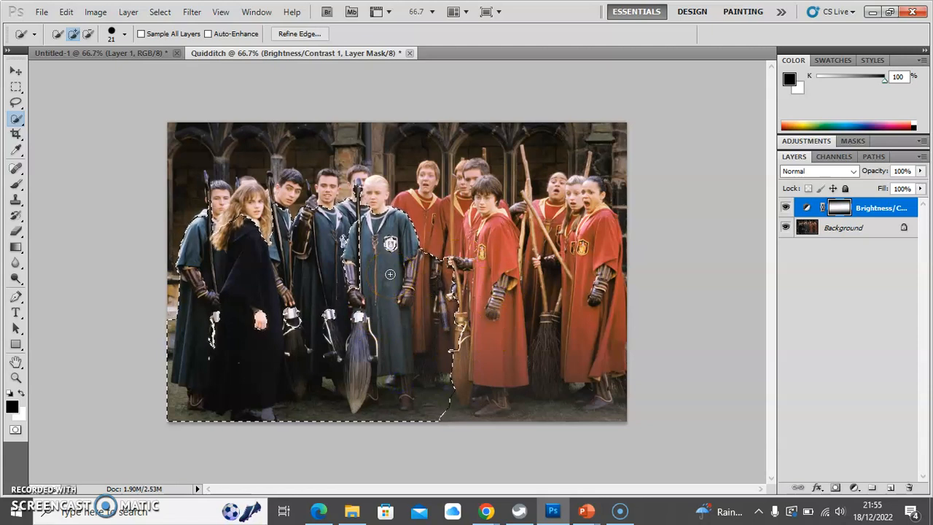
Subtract the red Gryffindor robes and the ground beneath them from the selection around the Slytherin group
left_click(89, 36)
left_click(422, 234)
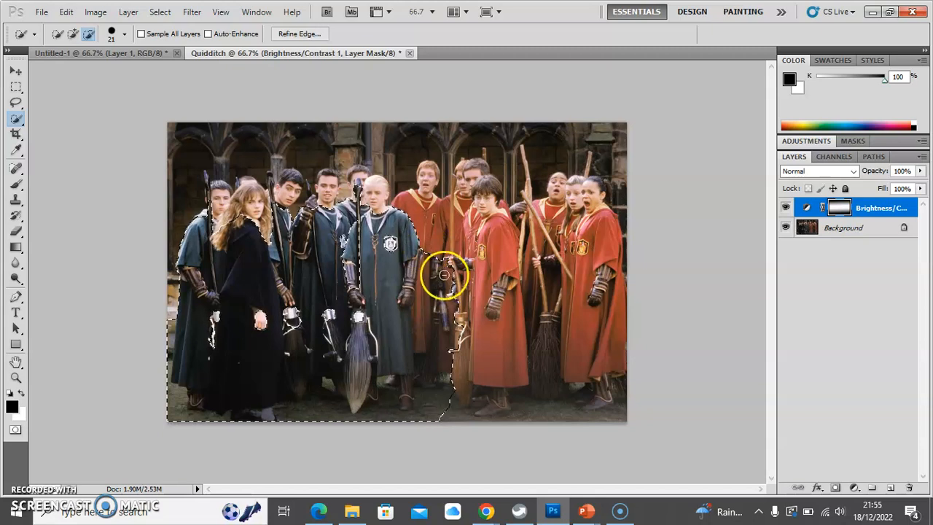
mouse_move(435, 262)
left_mouse_down()
mouse_move(431, 295)
mouse_move(423, 270)
mouse_move(428, 366)
mouse_move(454, 310)
mouse_move(449, 254)
mouse_move(459, 321)
left_mouse_up()
mouse_move(454, 375)
left_mouse_down()
mouse_move(425, 387)
mouse_move(434, 406)
left_mouse_up()
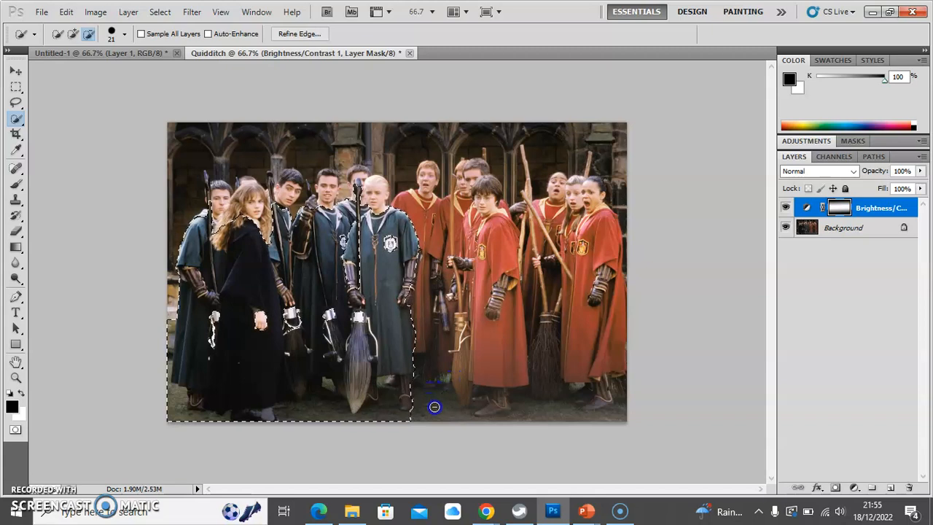
Subtract the ground below and beside the Slytherin group from the selection, and add back the dark lower robe between the brooms
mouse_move(377, 416)
left_mouse_down()
mouse_move(363, 416)
mouse_move(351, 371)
left_mouse_up()
mouse_move(354, 368)
left_mouse_down()
mouse_move(354, 358)
mouse_move(356, 372)
mouse_move(318, 410)
mouse_move(294, 346)
mouse_move(306, 389)
mouse_move(313, 383)
mouse_move(328, 396)
left_mouse_up()
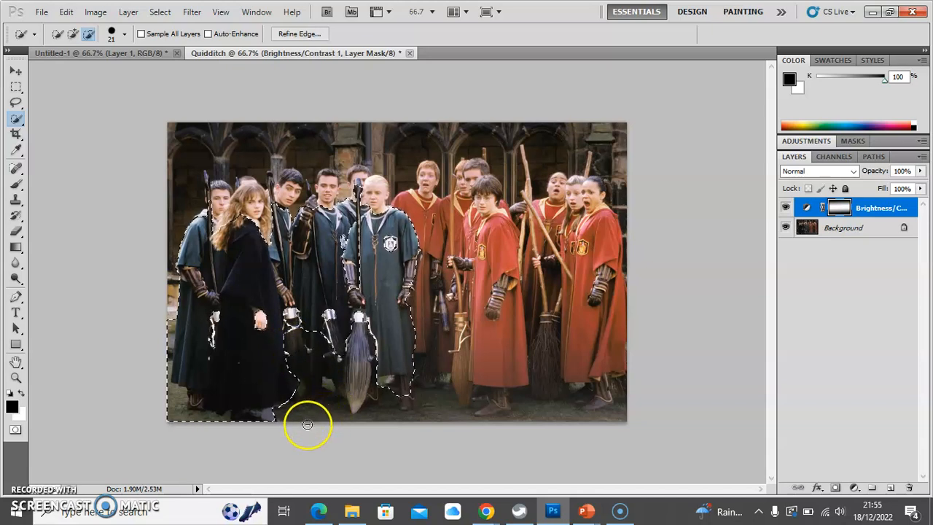
left_click(192, 414)
left_click_drag(193, 414, 173, 410)
left_click(168, 332)
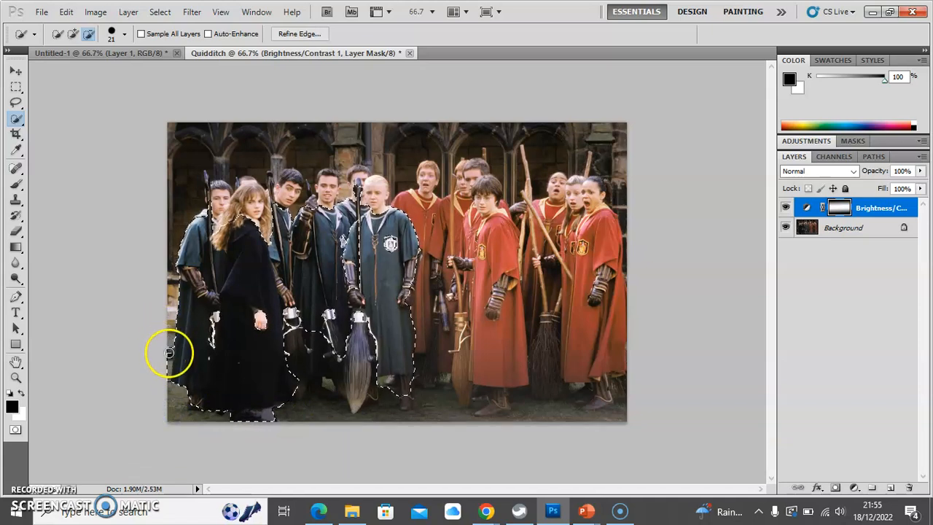
left_click(170, 396)
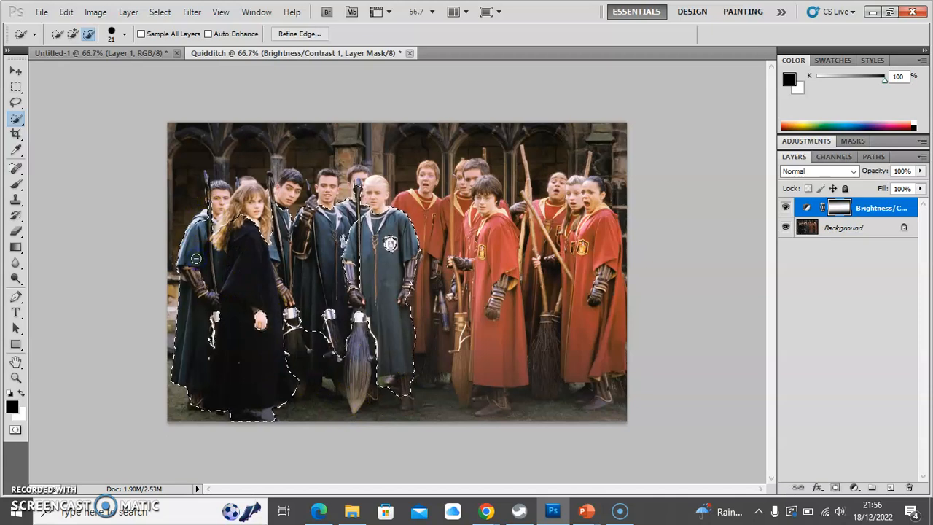
left_click(73, 33)
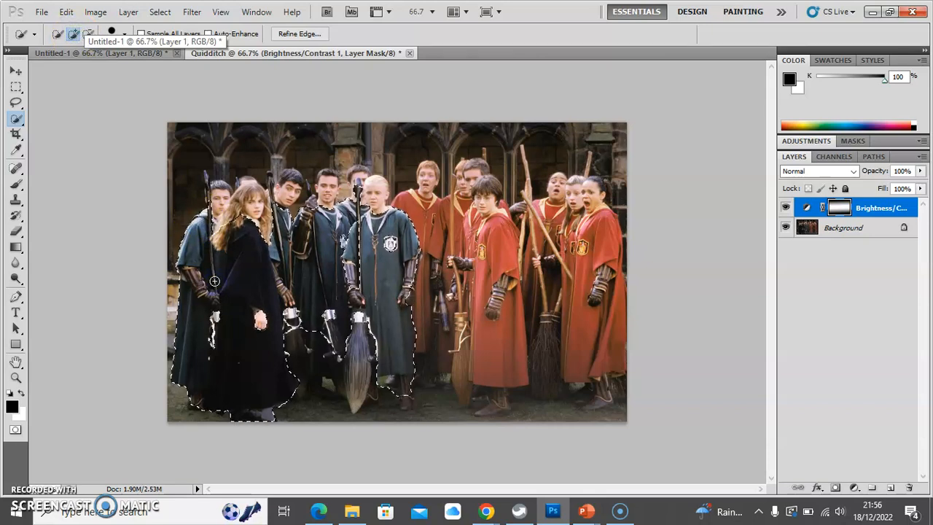
left_click(313, 357)
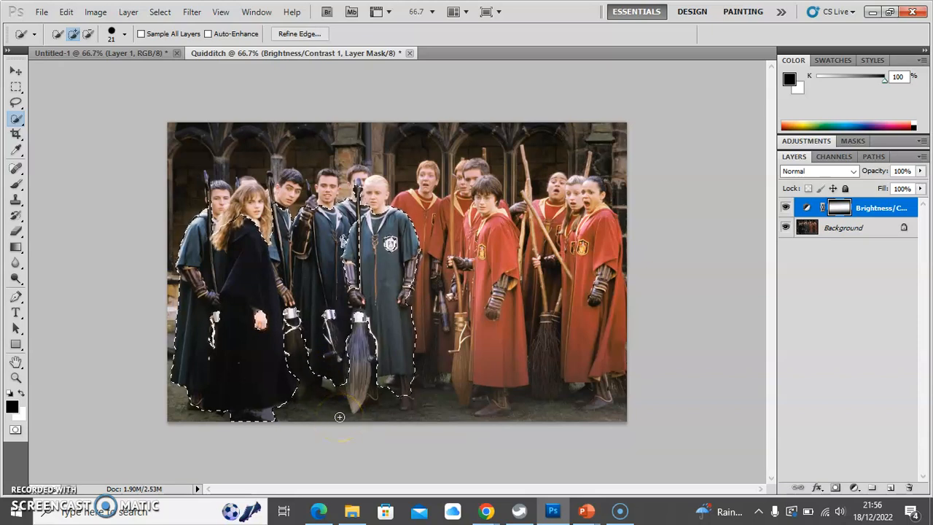
Add a Hue/Saturation adjustment layer to the selected Slytherin group with Hue -46, Saturation +50 and Lightness +8
left_click(806, 142)
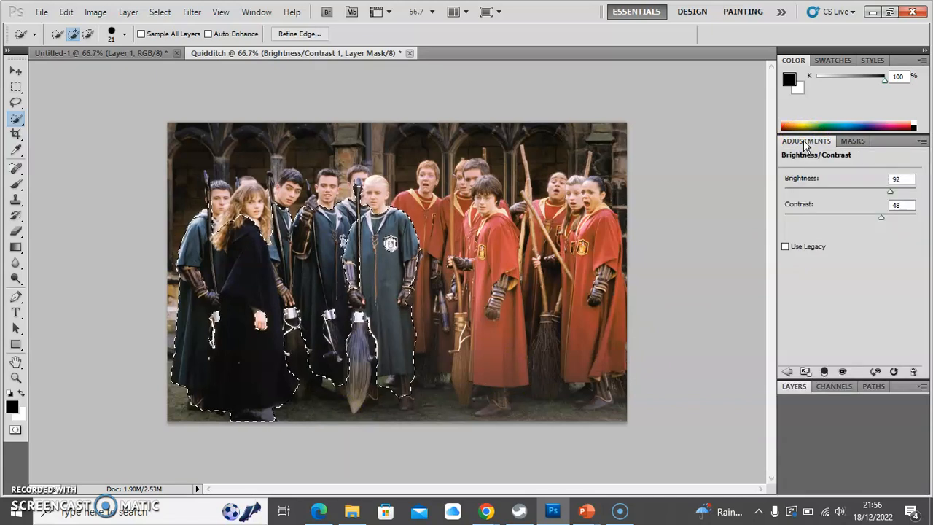
left_click(787, 373)
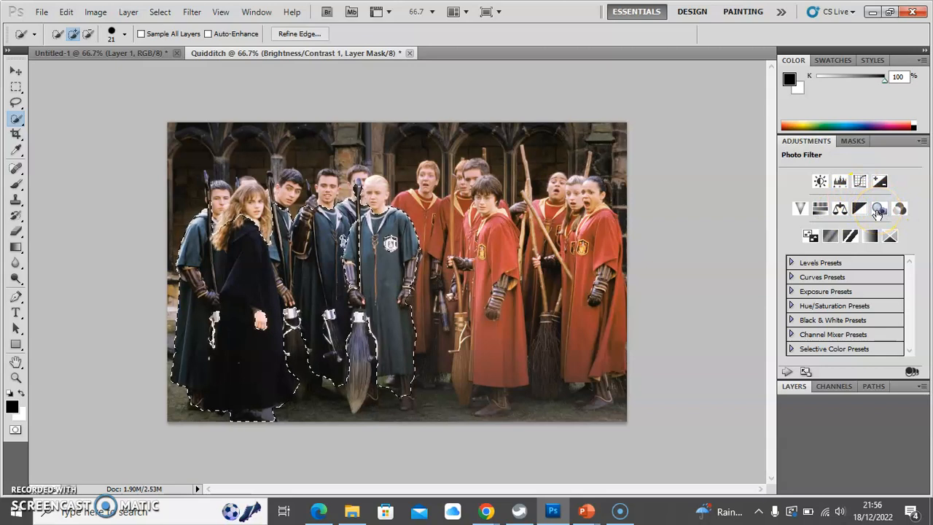
left_click(820, 212)
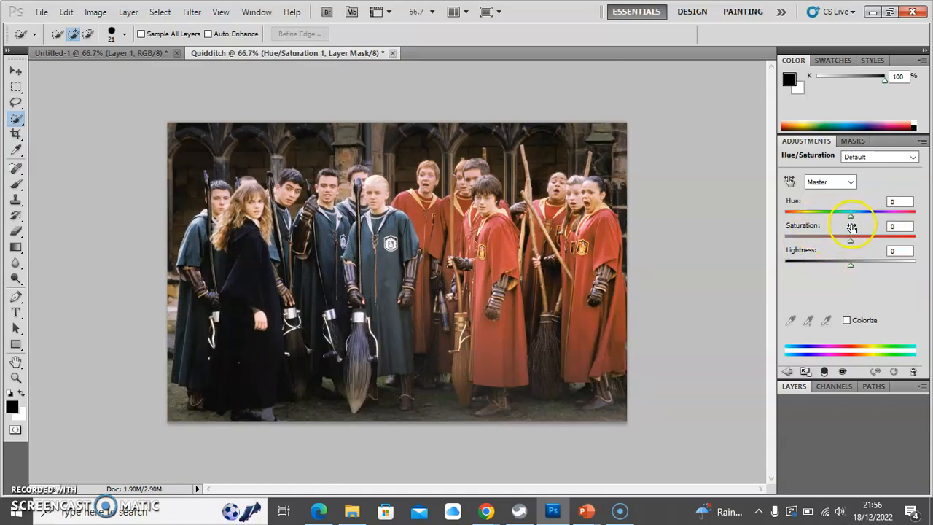
left_click_drag(850, 242, 897, 244)
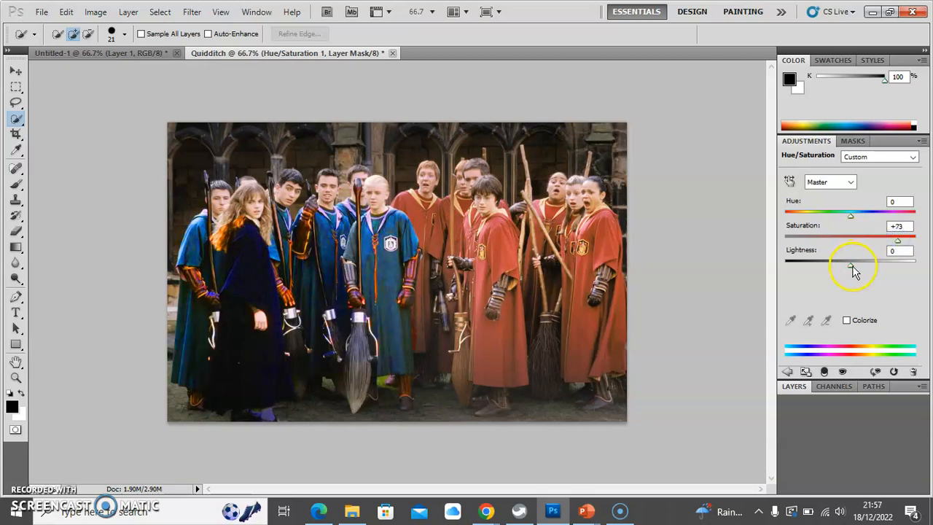
mouse_move(851, 266)
left_mouse_down()
mouse_move(915, 267)
mouse_move(850, 271)
left_mouse_up()
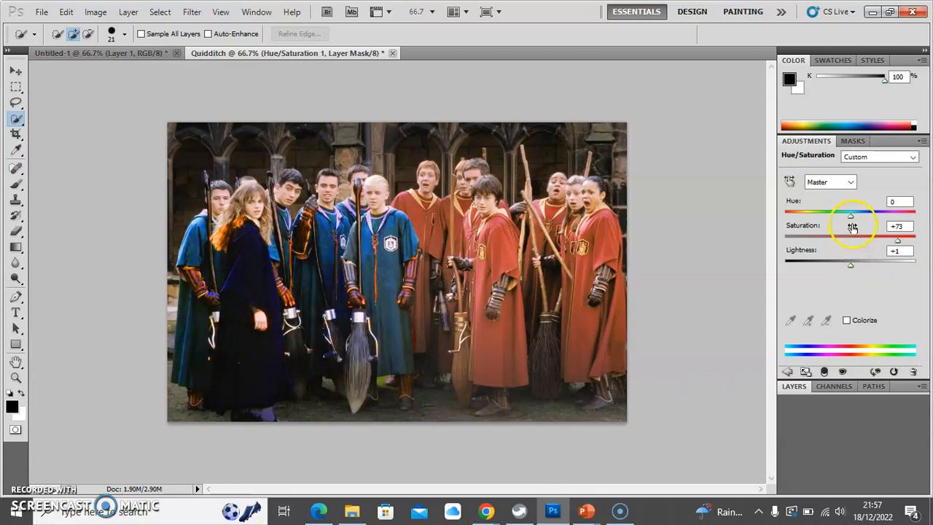
left_click_drag(852, 217, 825, 218)
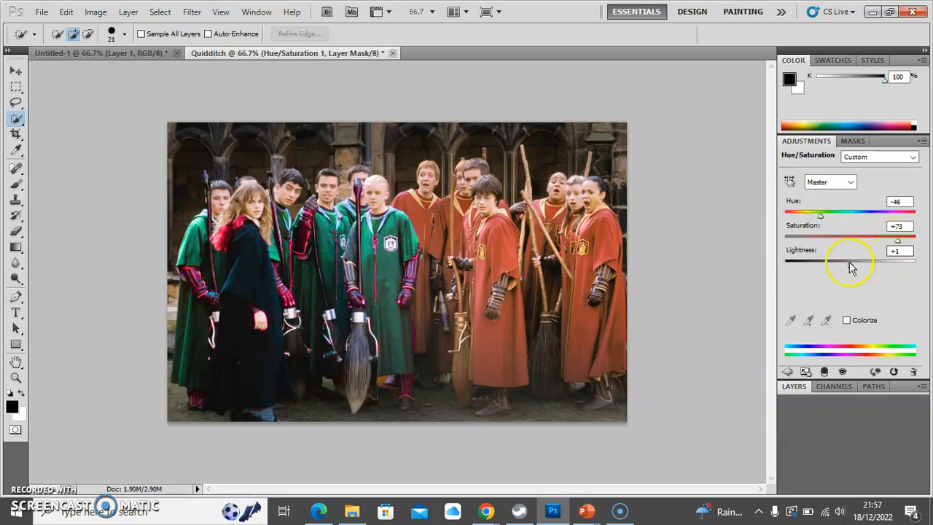
left_click_drag(850, 266, 884, 248)
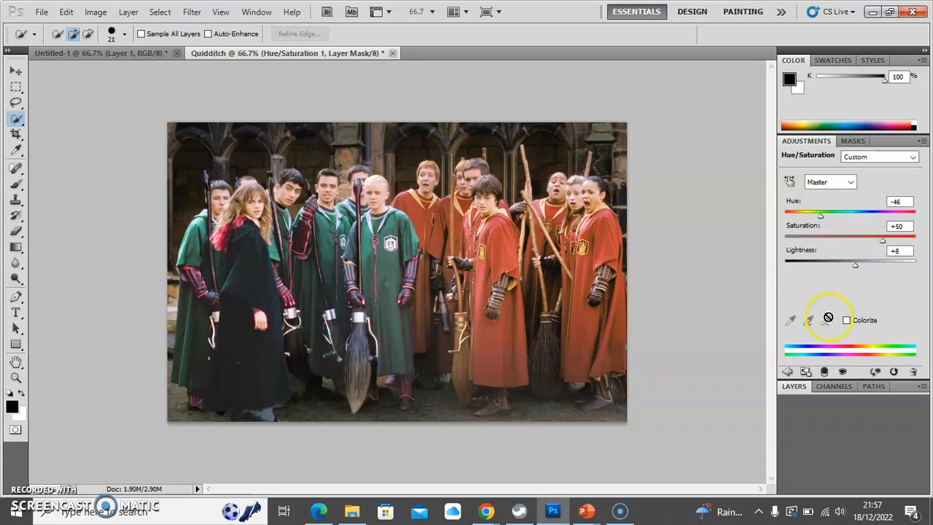
Compare the image with the Hue/Saturation layer hidden and shown
left_click(789, 386)
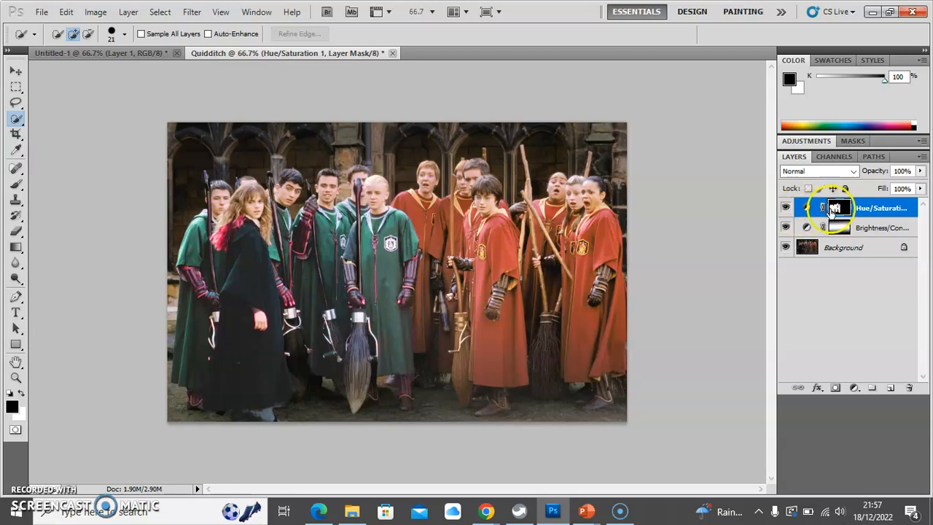
left_click_drag(835, 208, 785, 212)
left_click(785, 209)
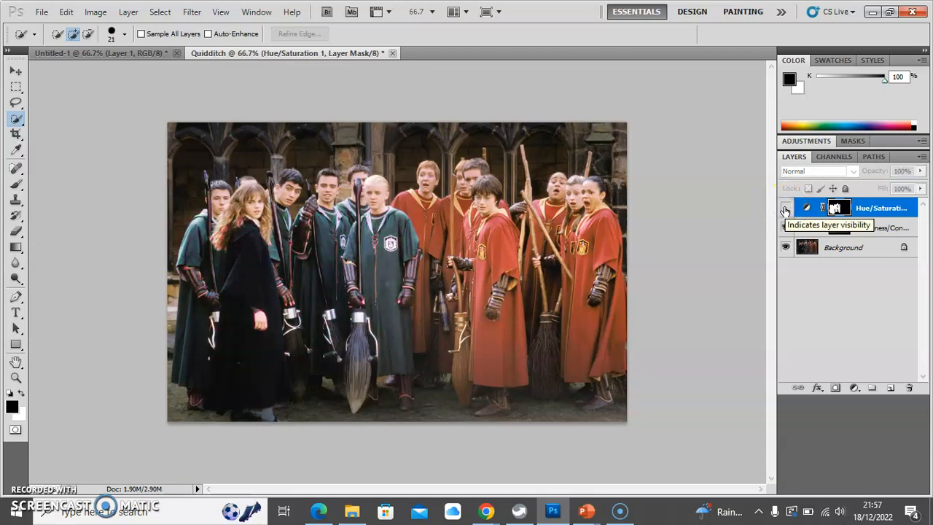
left_click(784, 209)
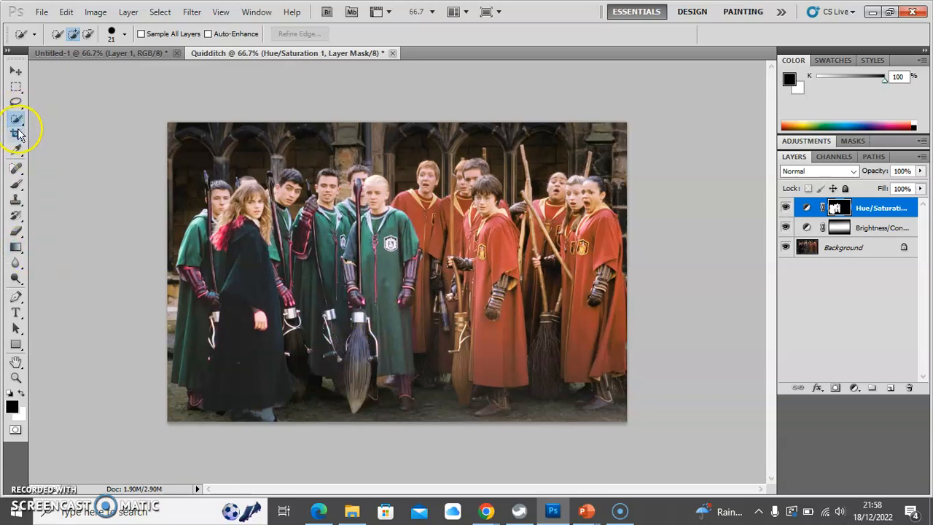
Quick-select the red-robed Gryffindor group and subtract the ground, feet and broom bristles beneath the robes from the selection
mouse_move(492, 235)
left_mouse_down()
mouse_move(503, 268)
mouse_move(486, 281)
mouse_move(430, 217)
mouse_move(432, 203)
left_mouse_up()
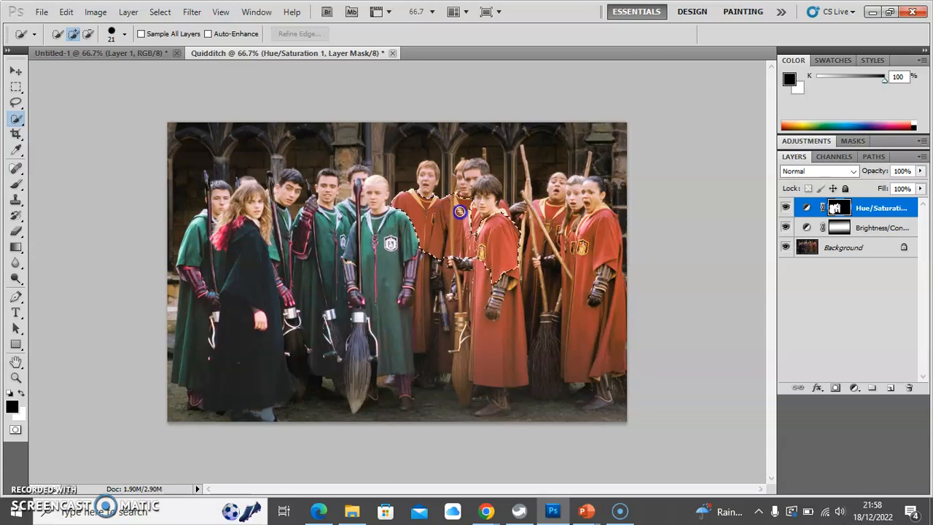
mouse_move(451, 254)
left_mouse_down()
mouse_move(431, 277)
mouse_move(439, 289)
mouse_move(425, 288)
mouse_move(427, 339)
mouse_move(471, 366)
mouse_move(495, 371)
mouse_move(518, 271)
mouse_move(538, 286)
mouse_move(553, 268)
mouse_move(542, 215)
mouse_move(601, 234)
mouse_move(609, 255)
mouse_move(582, 260)
mouse_move(579, 304)
left_mouse_up()
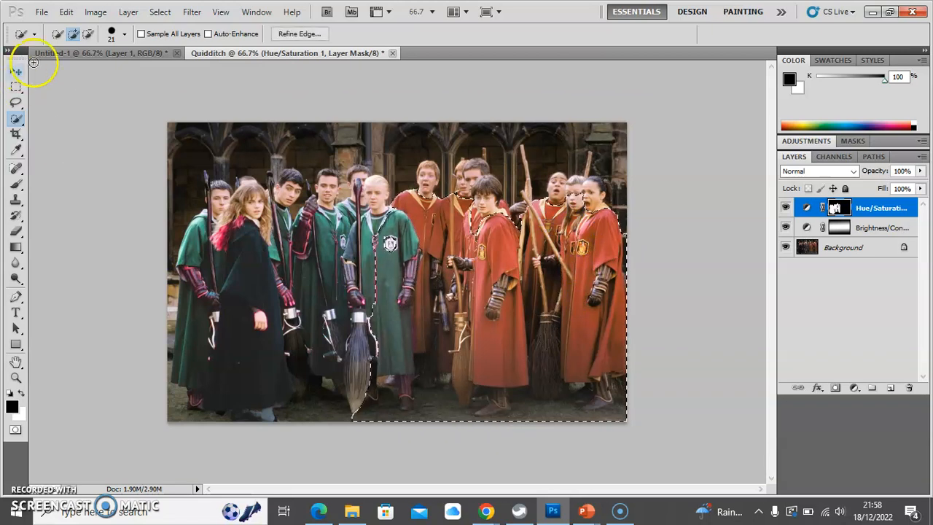
left_click(88, 34)
left_click(374, 412)
left_click_drag(403, 408, 427, 408)
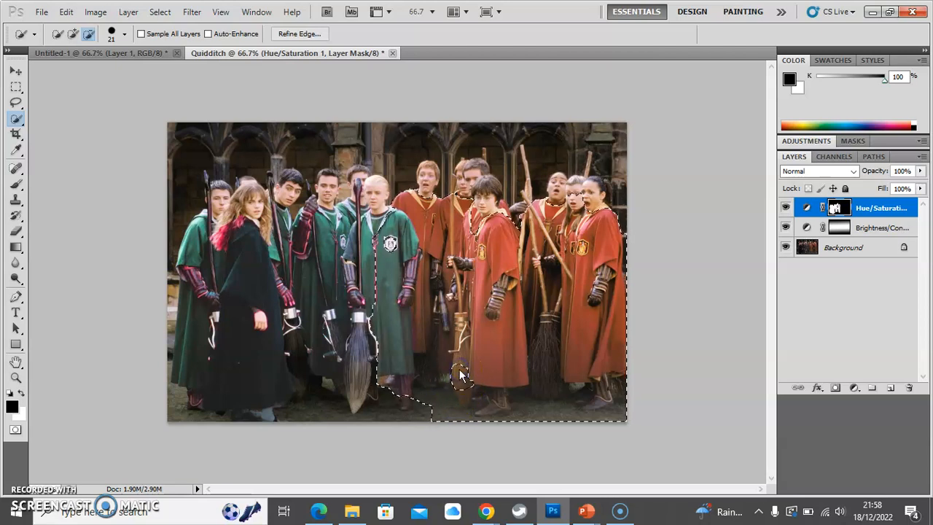
mouse_move(458, 399)
left_mouse_down()
mouse_move(549, 400)
mouse_move(492, 408)
mouse_move(510, 406)
left_mouse_up()
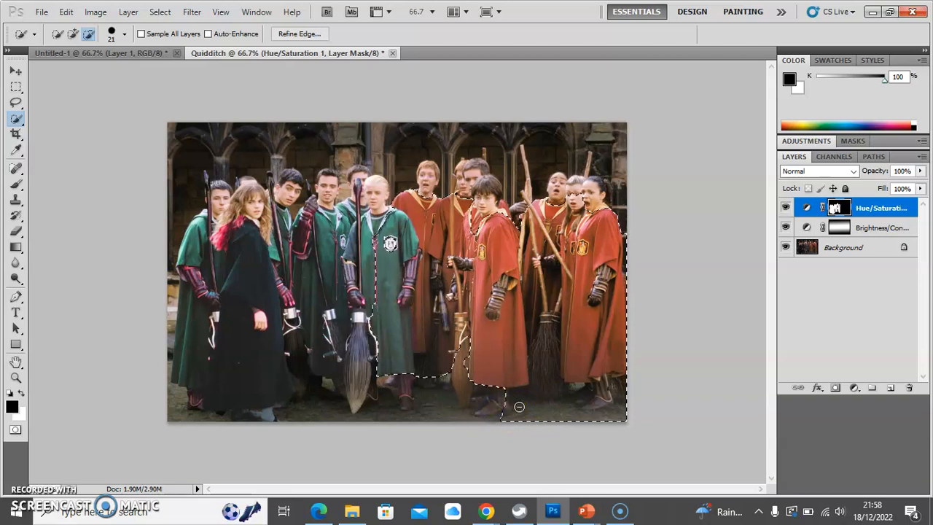
left_click(543, 365)
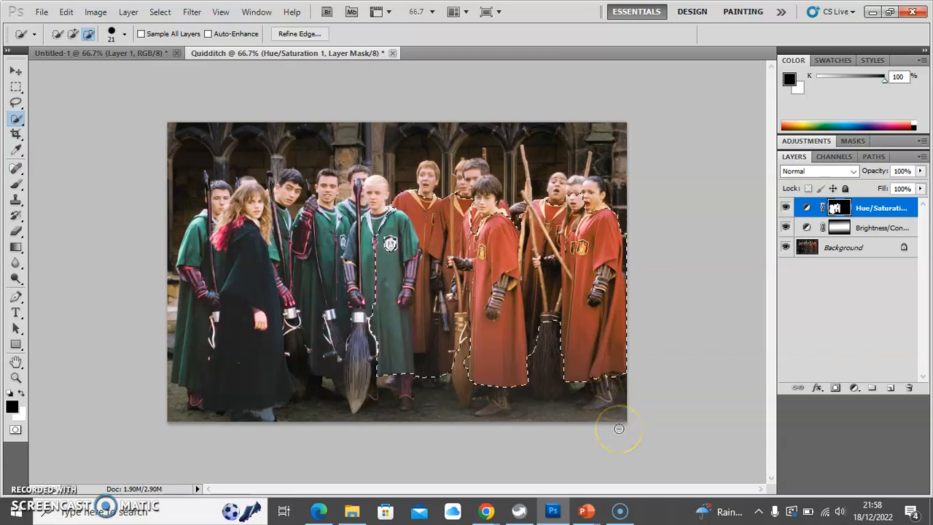
left_click(575, 200)
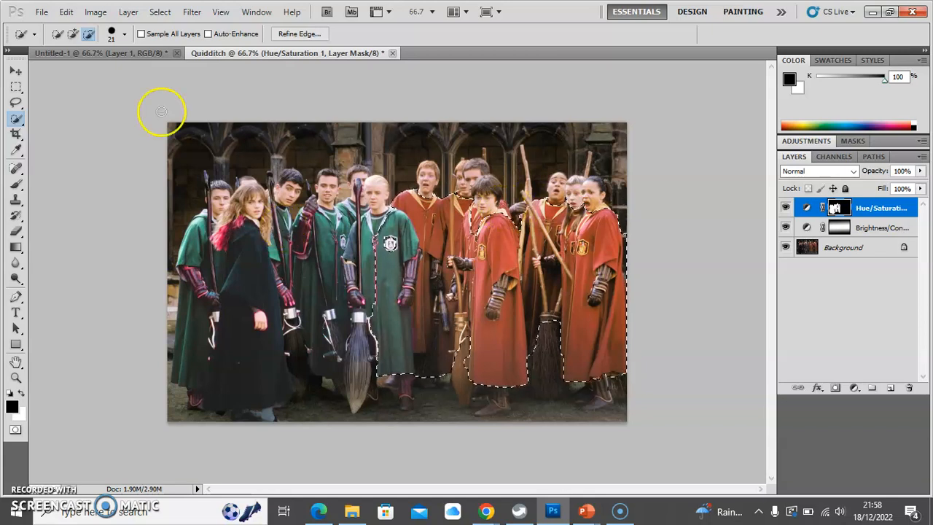
Touch up the selection around the front Gryffindor player's collar and subtract the blond player's green robe from it
left_click(73, 33)
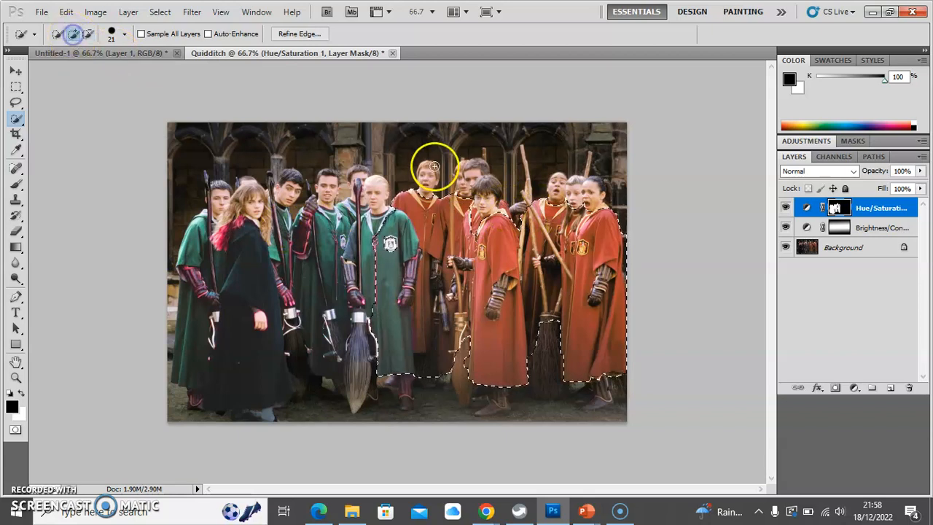
left_click(502, 208)
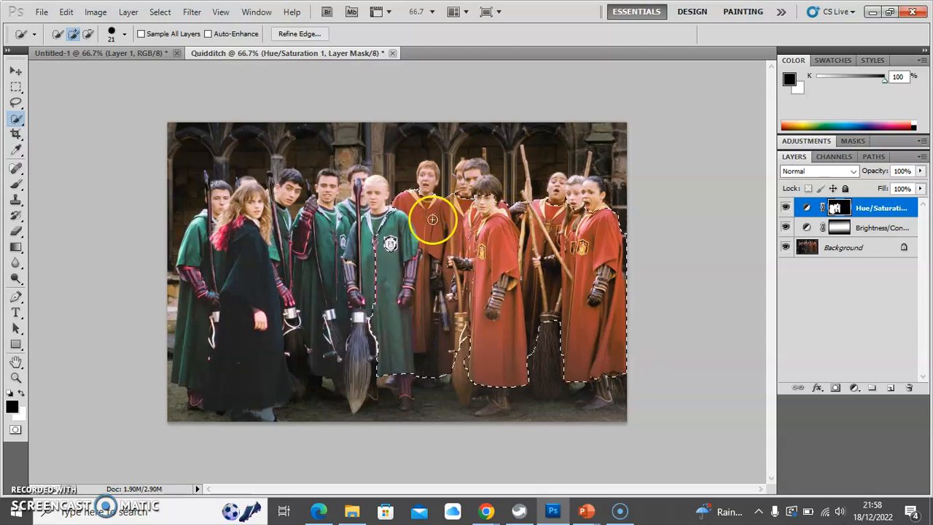
left_click(89, 35)
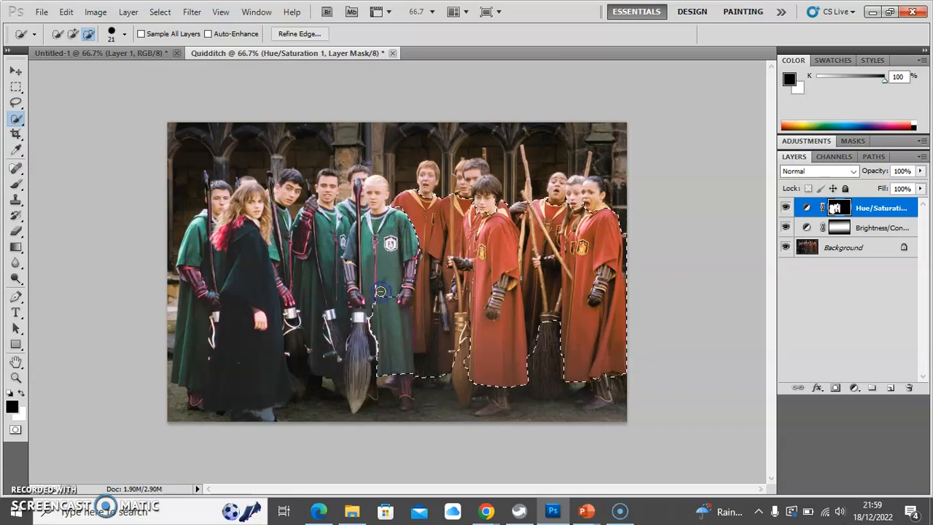
left_click(403, 322)
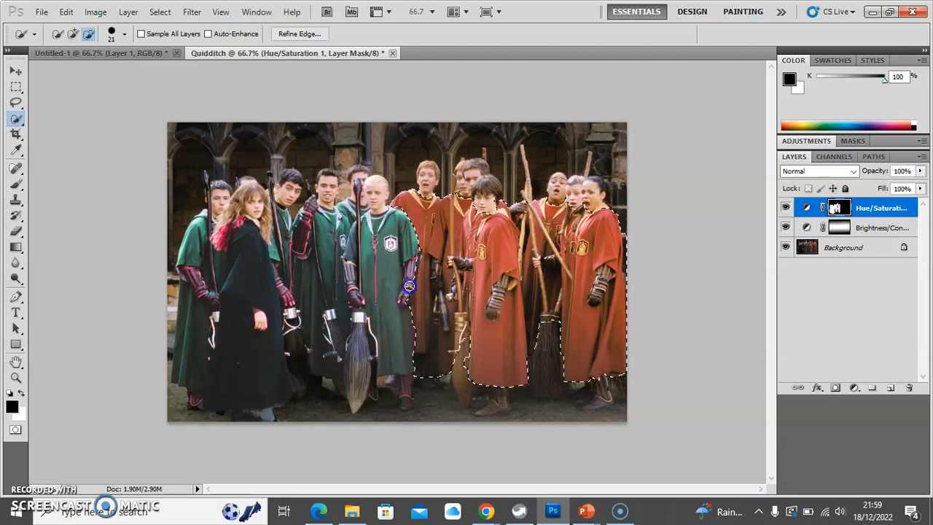
left_click(371, 430)
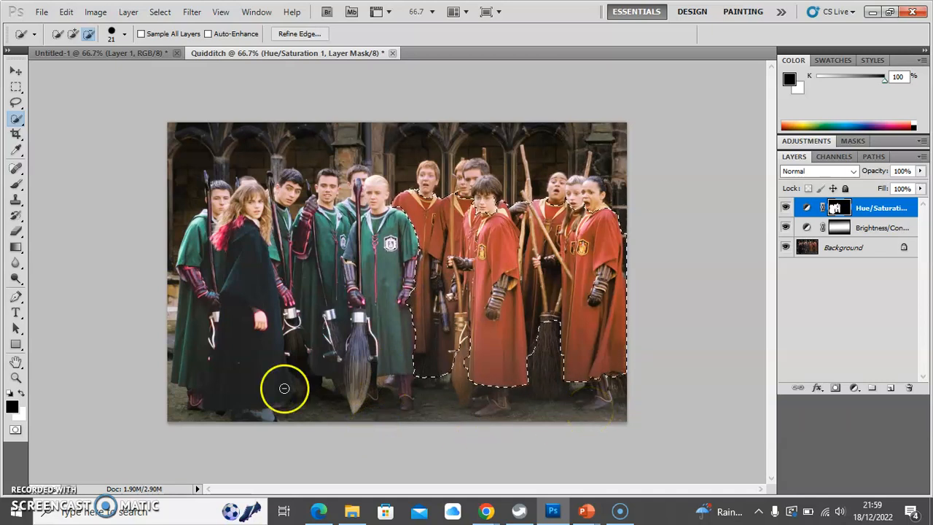
Add a Vibrance adjustment layer to the selected Gryffindor group with Vibrance +81 and Saturation +29, and return to the layer list
left_click(797, 143)
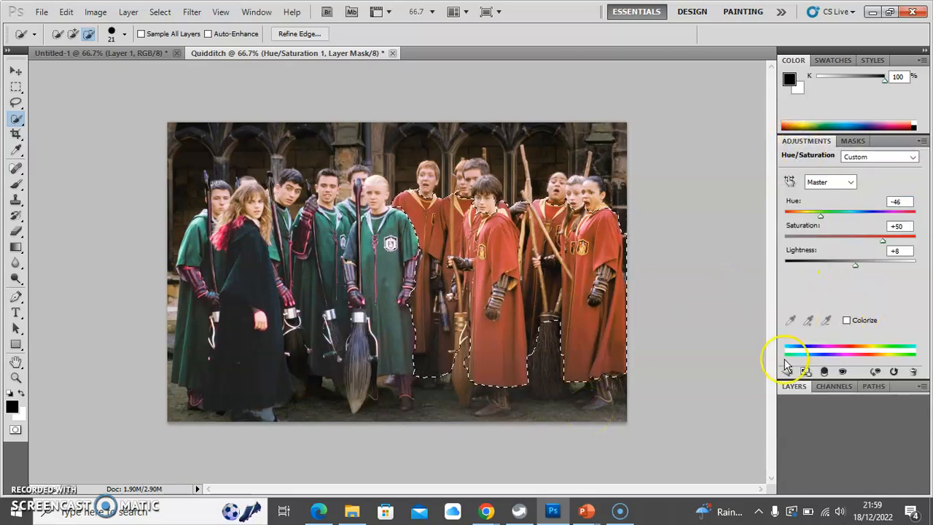
left_click(787, 373)
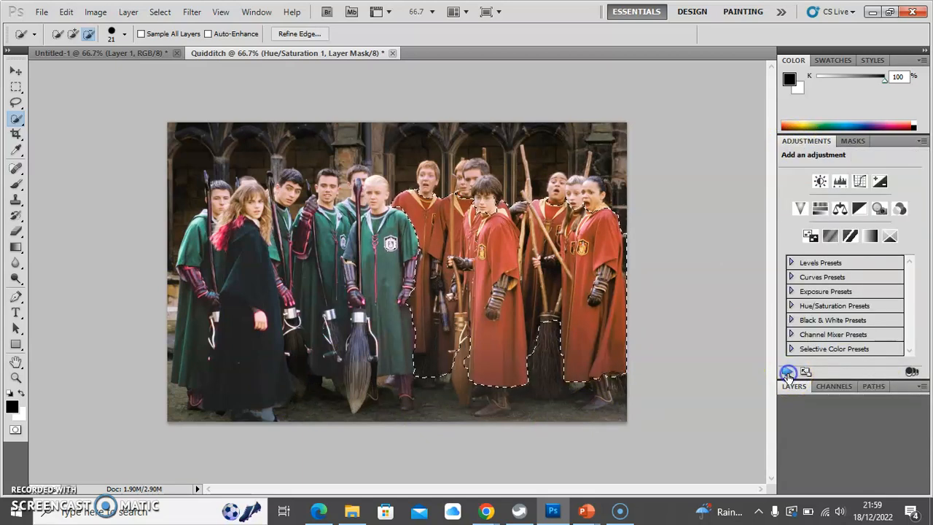
left_click(800, 210)
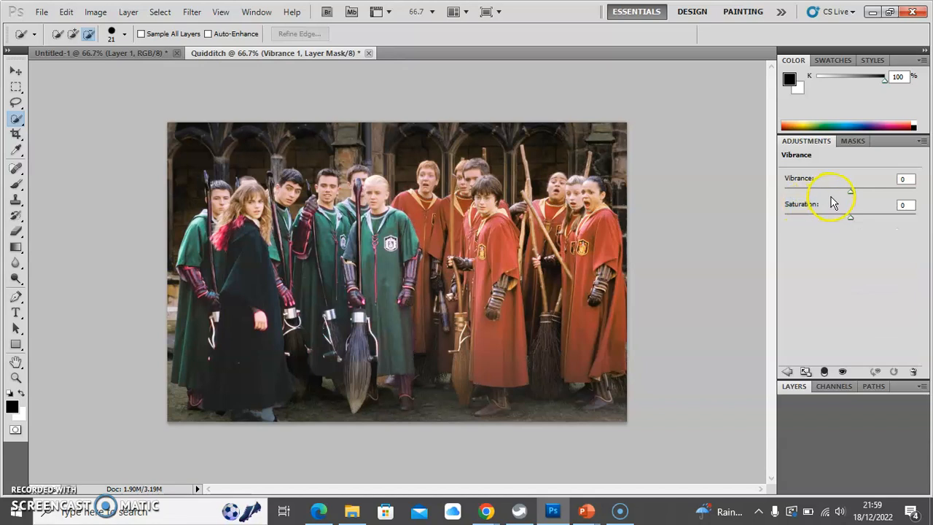
left_click_drag(850, 192, 918, 190)
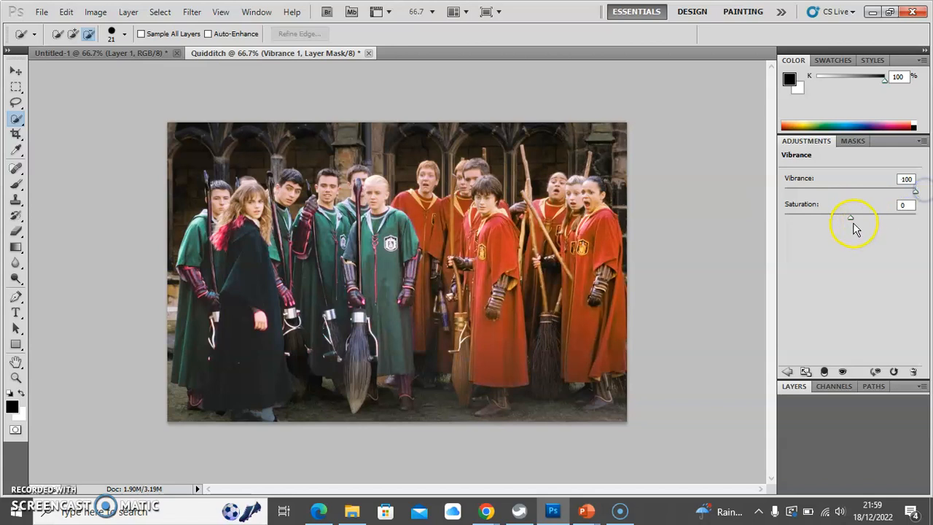
left_click_drag(851, 218, 868, 229)
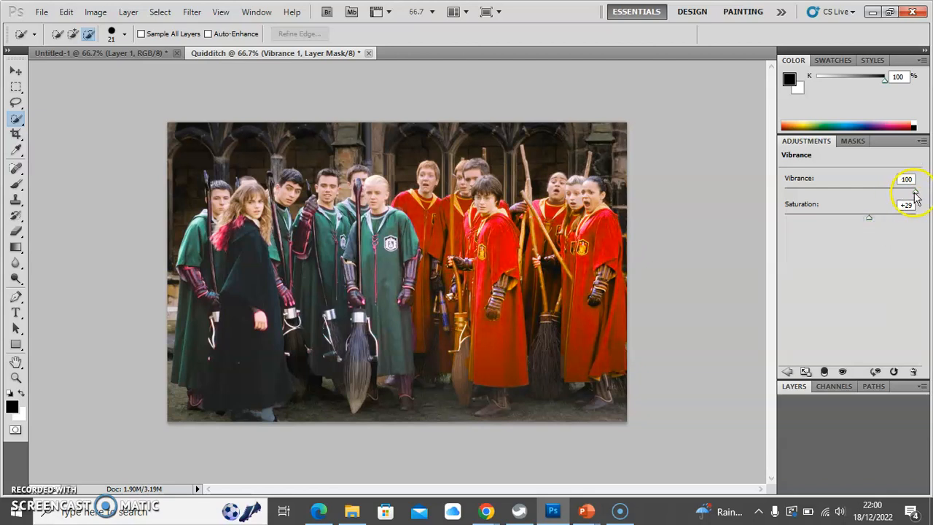
mouse_move(914, 192)
left_mouse_down()
mouse_move(895, 199)
mouse_move(904, 199)
left_mouse_up()
left_click(824, 311)
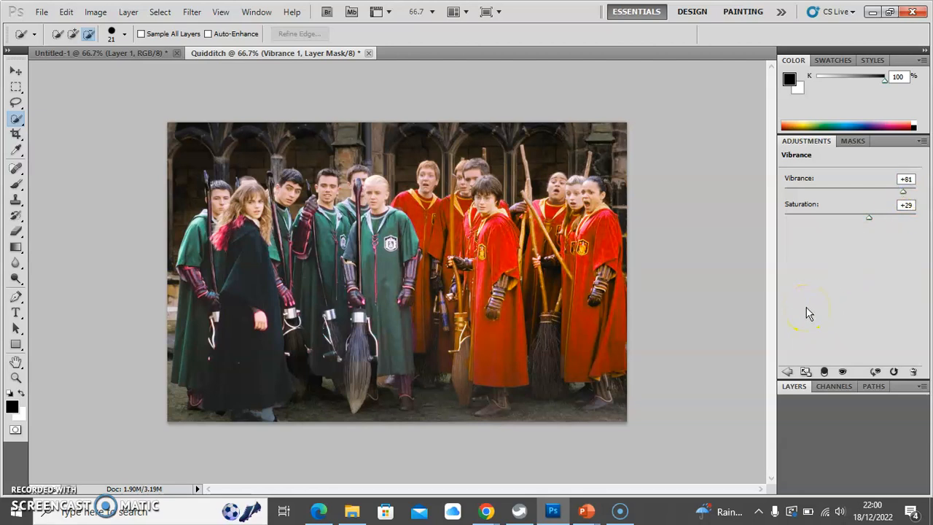
left_click(787, 372)
left_click(790, 387)
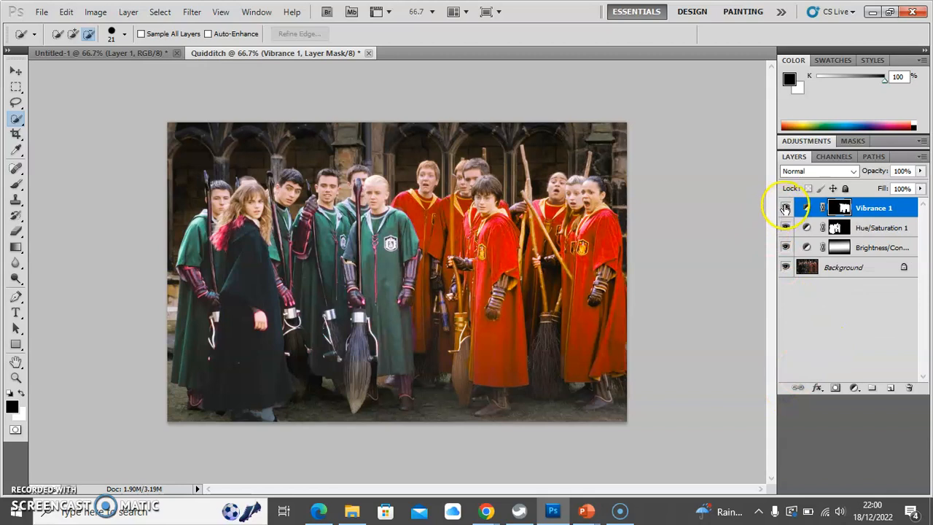
Compare the image with the Vibrance, Hue/Saturation and Brightness/Contrast layers all hidden and all shown again
left_click(785, 208)
left_click(786, 228)
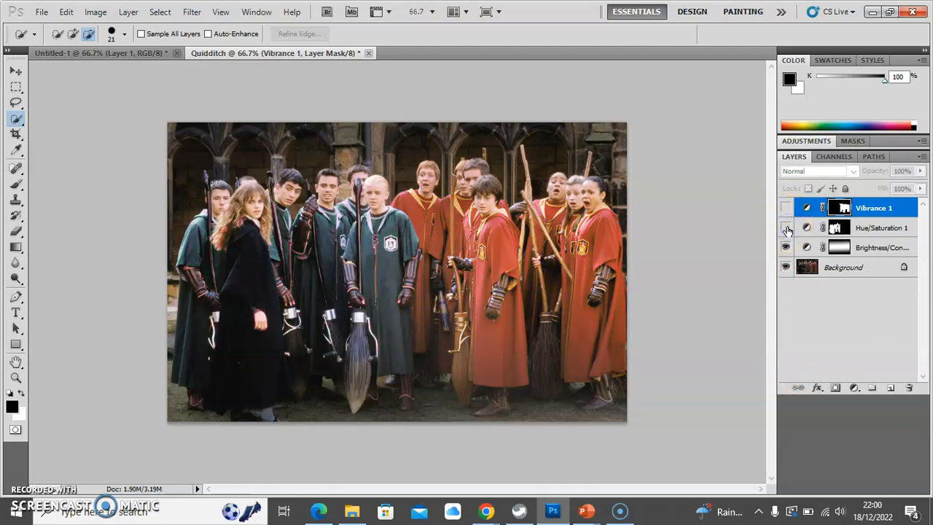
left_click(785, 248)
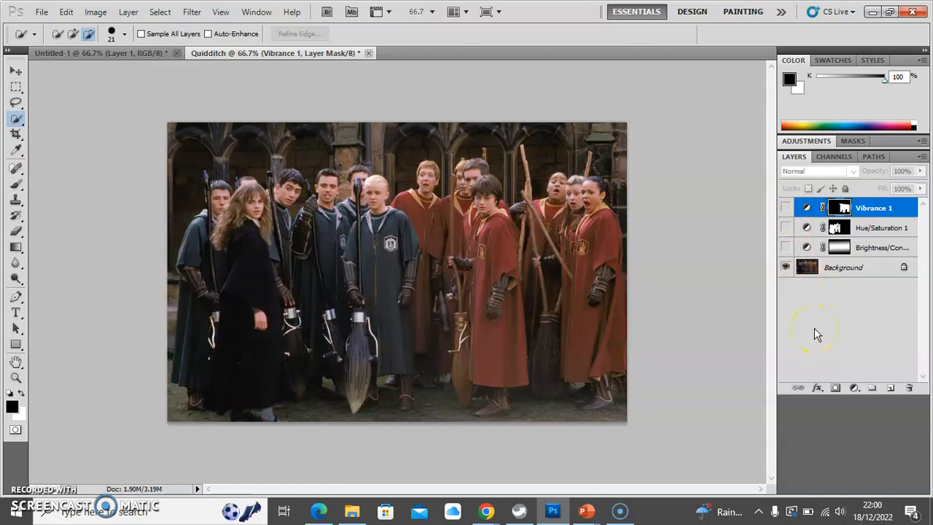
left_click(785, 248)
left_click(785, 228)
left_click(786, 208)
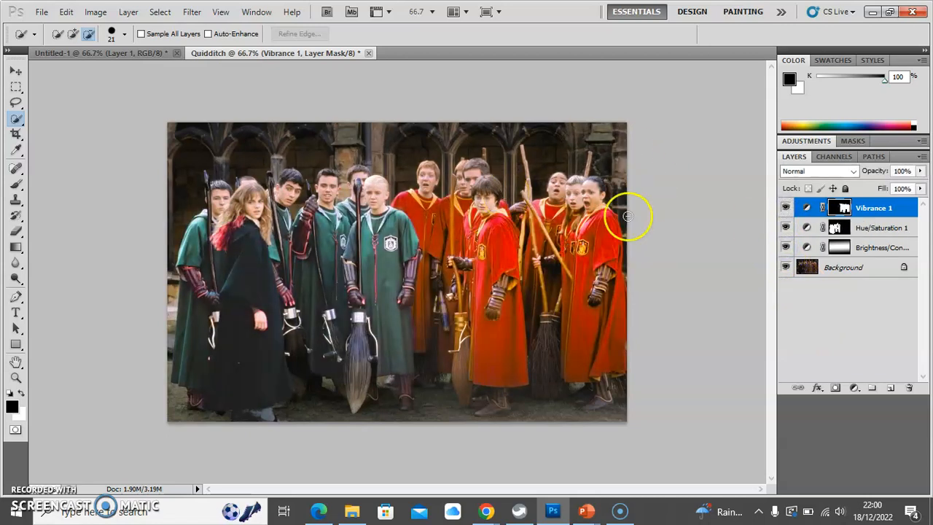
Look at the Save As options for a layered Photoshop PSD file and leave without saving
left_click(42, 12)
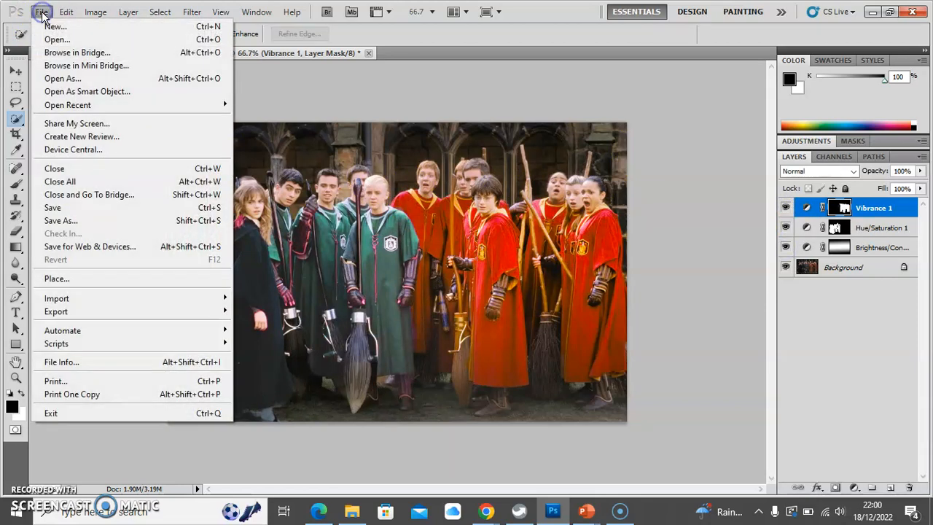
left_click(69, 222)
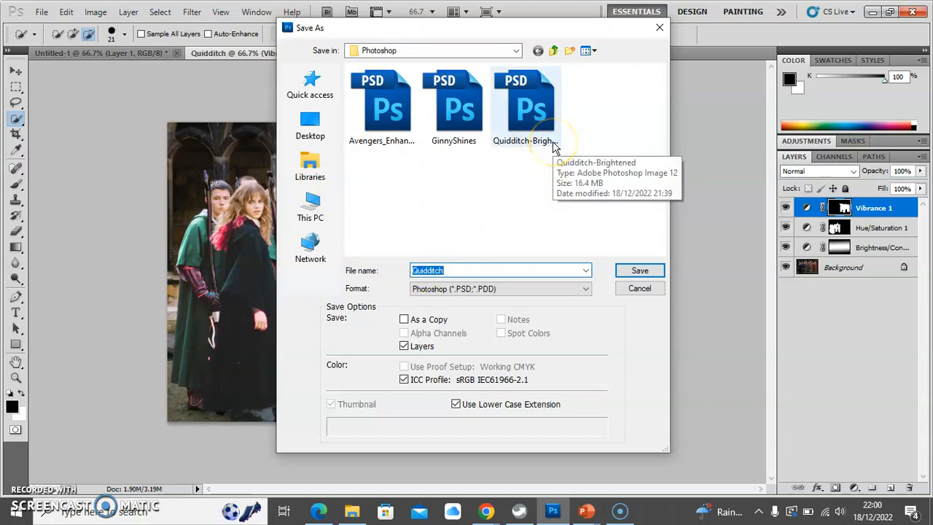
left_click(640, 290)
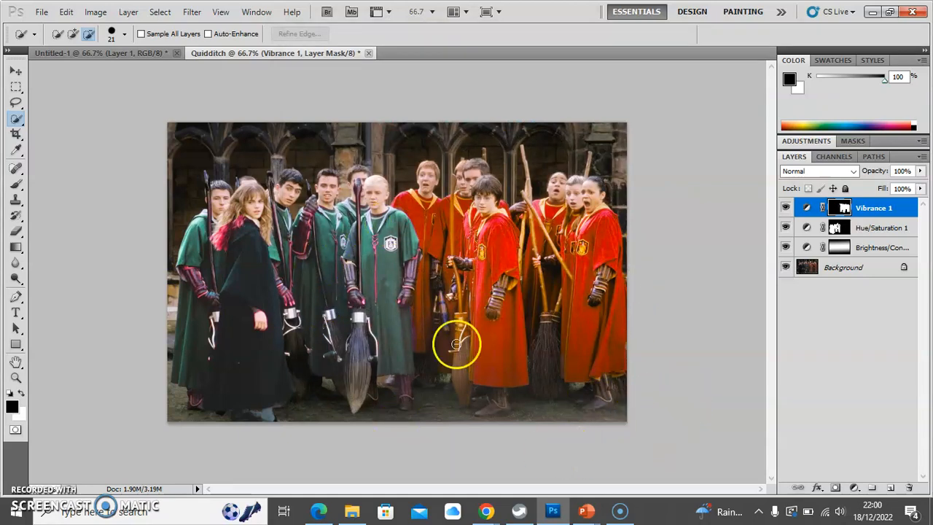
Review the file formats offered by Save for Web & Devices and leave without exporting
left_click(42, 12)
left_click(77, 246)
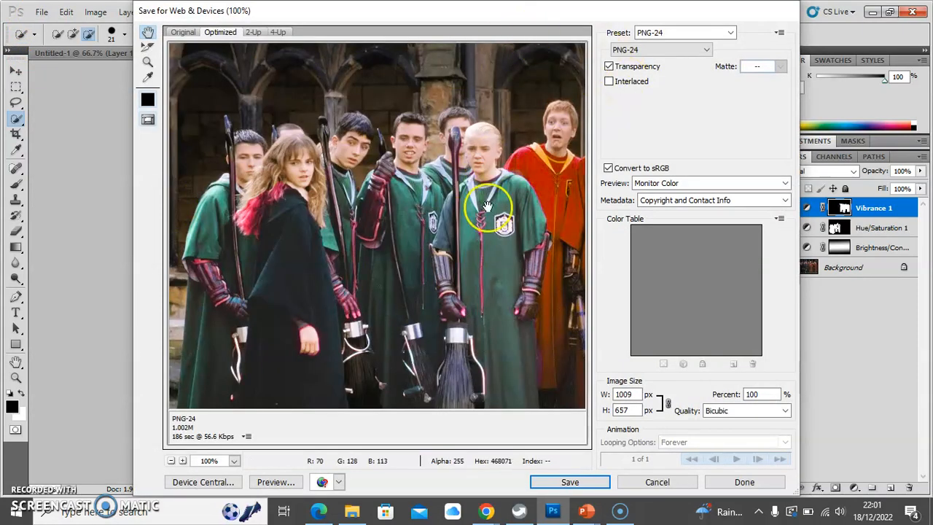
left_click(706, 50)
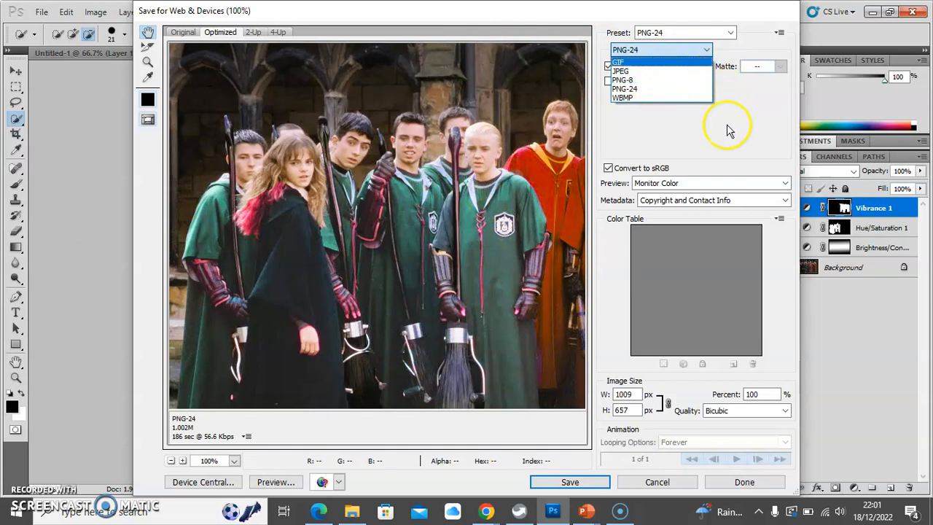
left_click(672, 487)
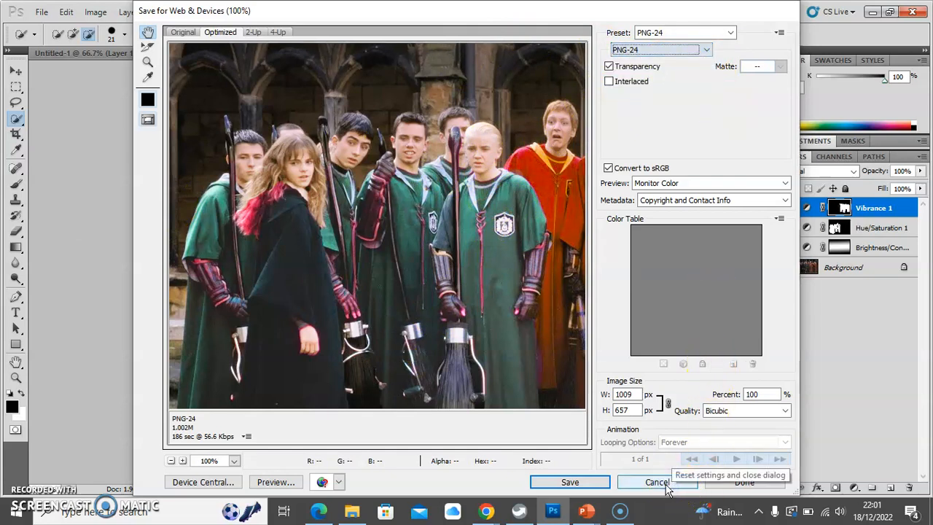
left_click(660, 484)
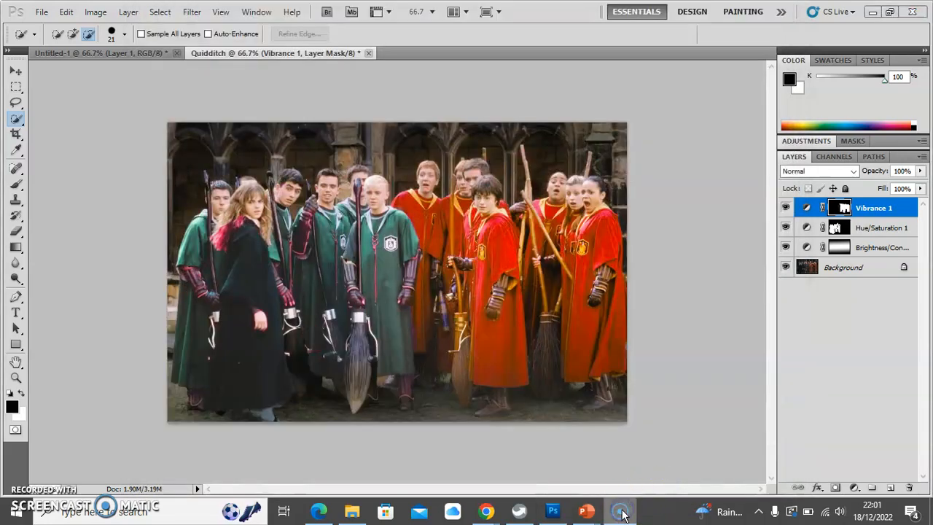
key("alt+Tab")
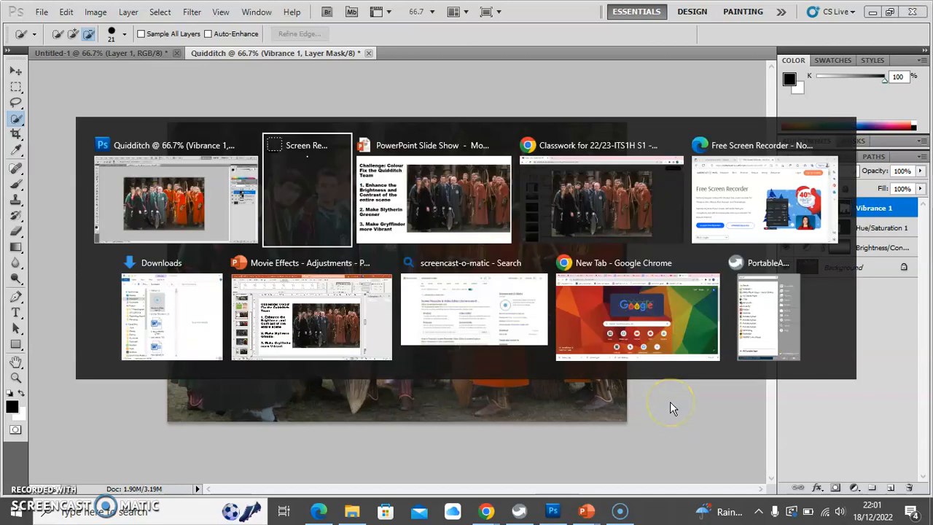